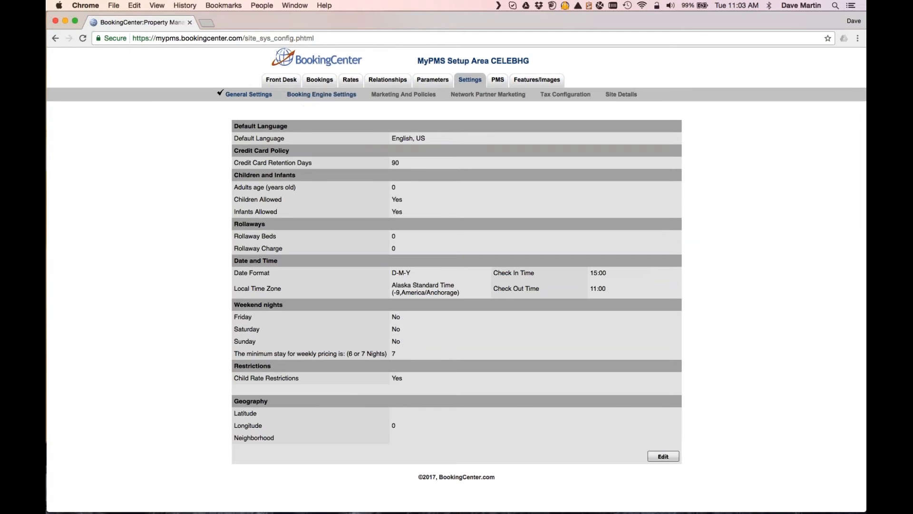
Display the rate restrictions of child rate CHKING for 1-Aug-2017 to 7-Aug-2017 in Manage Rates
left_click(351, 80)
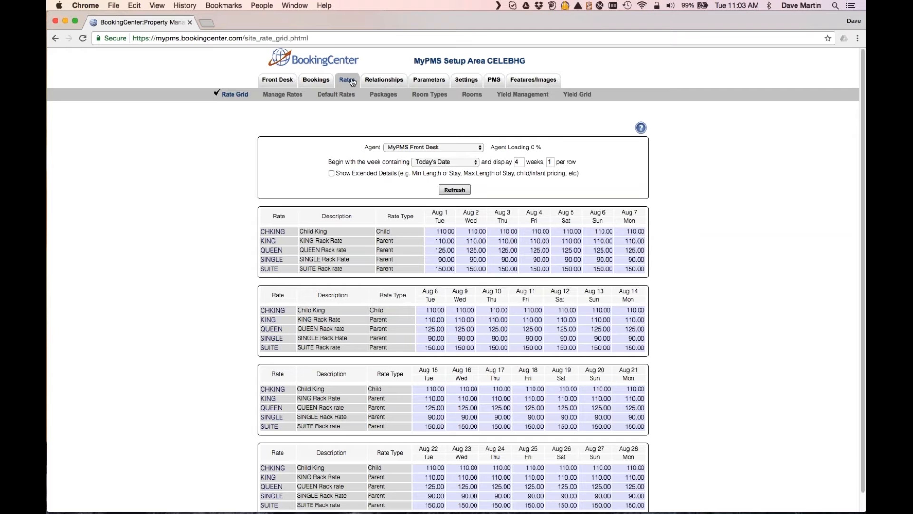
left_click(296, 97)
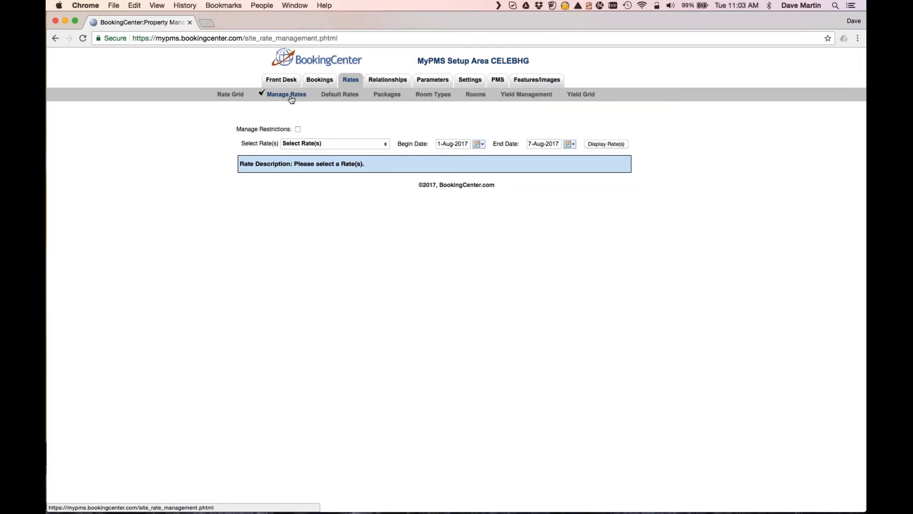
left_click(298, 129)
left_click(327, 148)
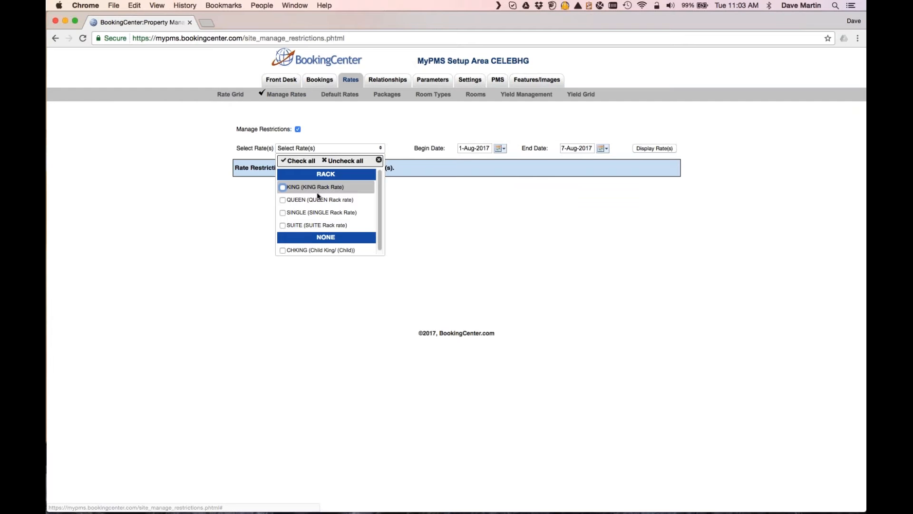
scroll(314, 240, "down", 1)
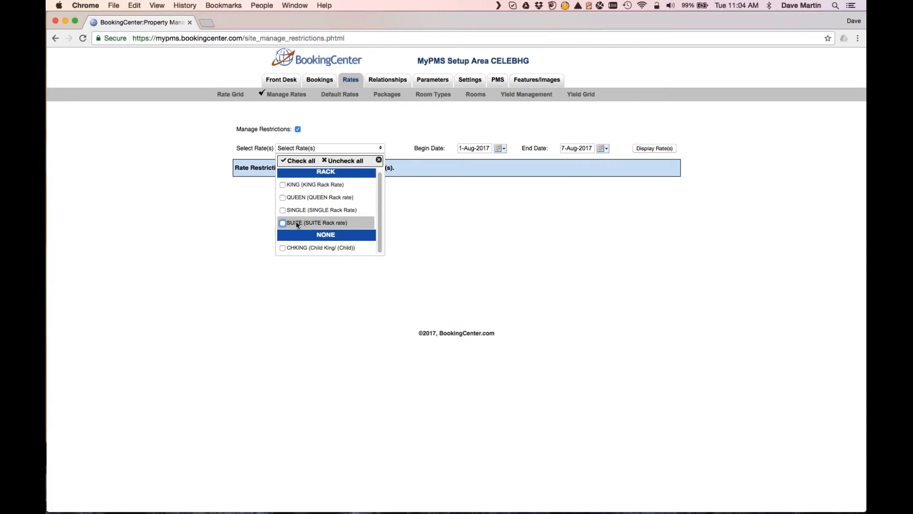
left_click(261, 247)
left_click(304, 148)
left_click(293, 248)
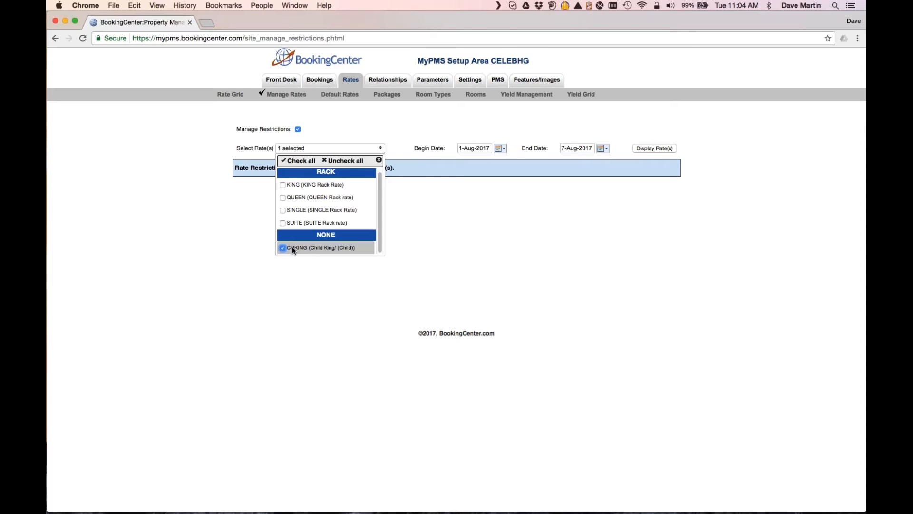
left_click(664, 149)
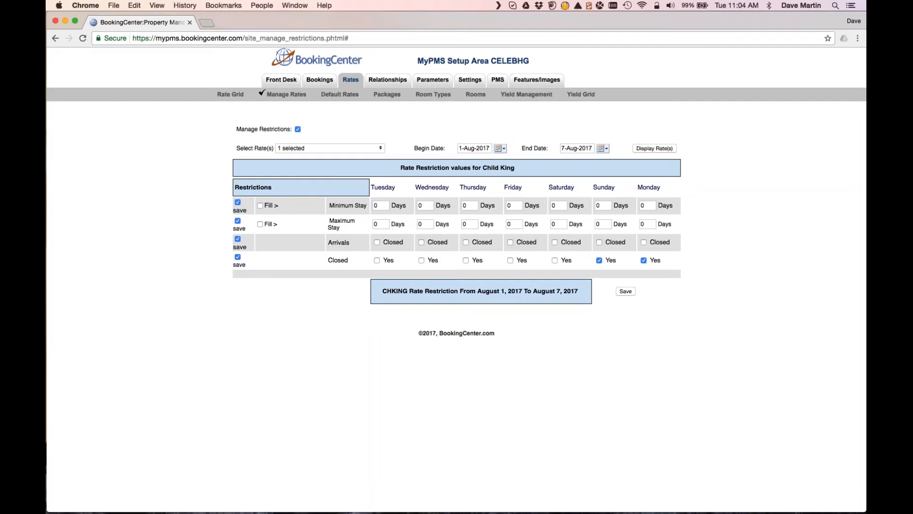
Leave restrictions management and display the daily rate values of the KING Rack Rate for the same week
left_click(298, 130)
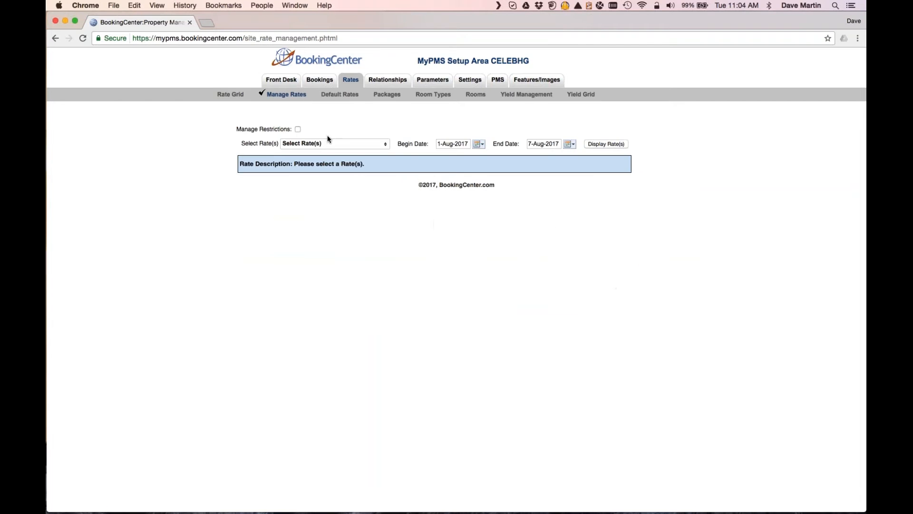
left_click(329, 144)
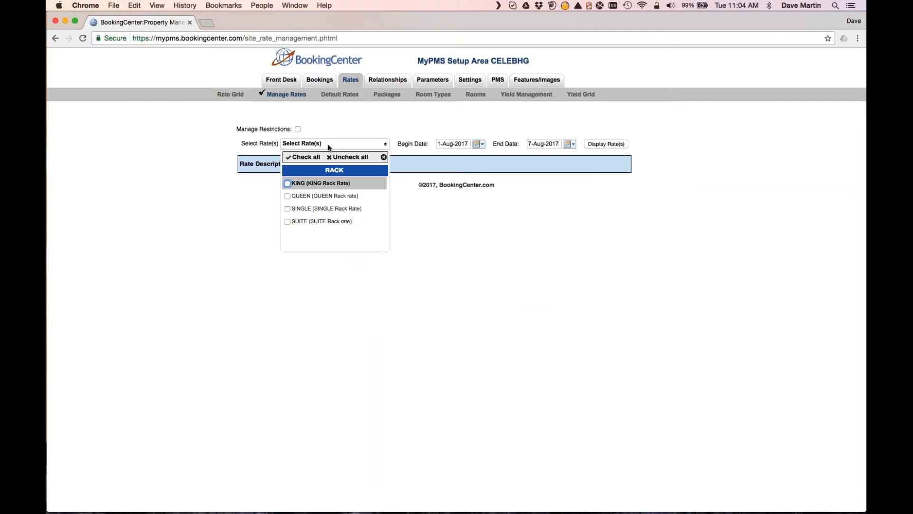
left_click(288, 183)
left_click(374, 142)
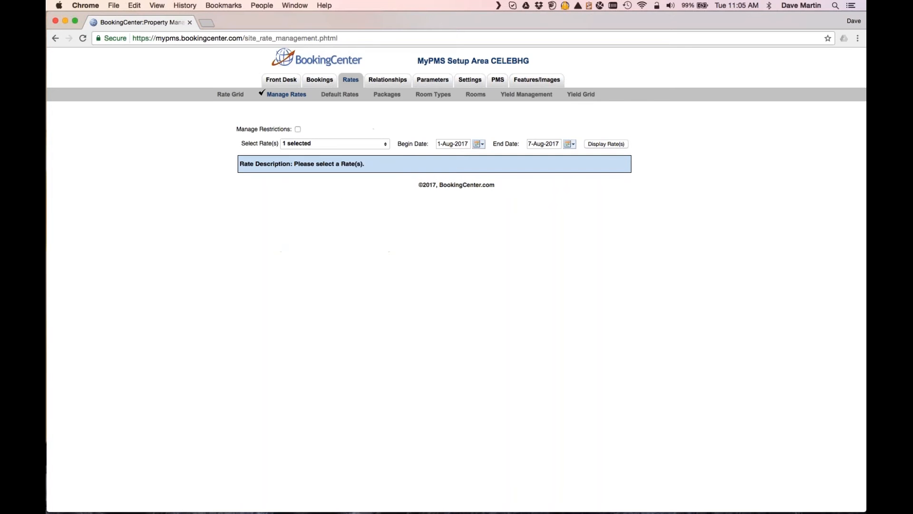
left_click(600, 143)
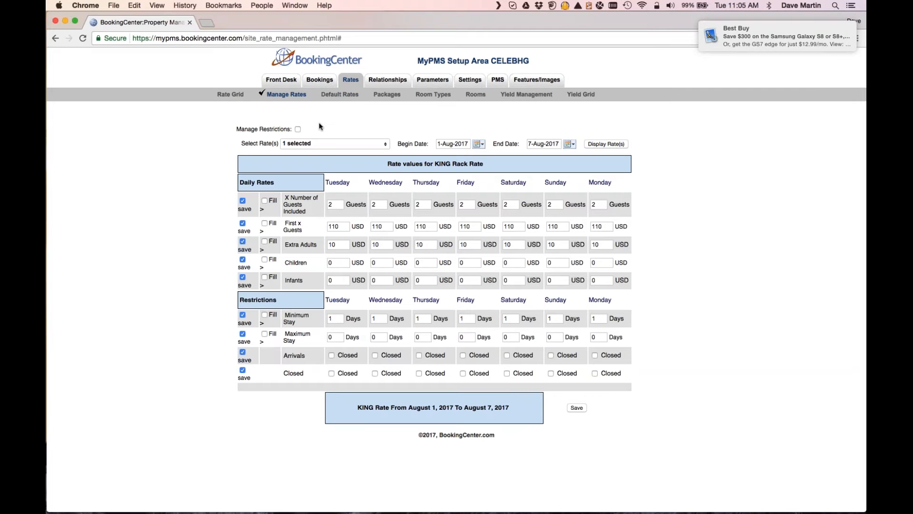
Start a new child rate with ID CHQUEEN, description "Child rate of Queen" and parent rate QUEEN
left_click(339, 95)
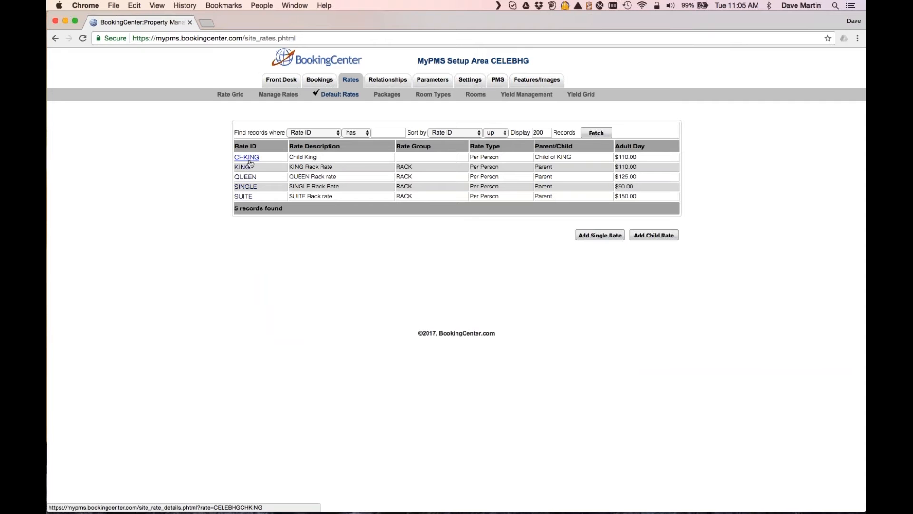
left_click(654, 237)
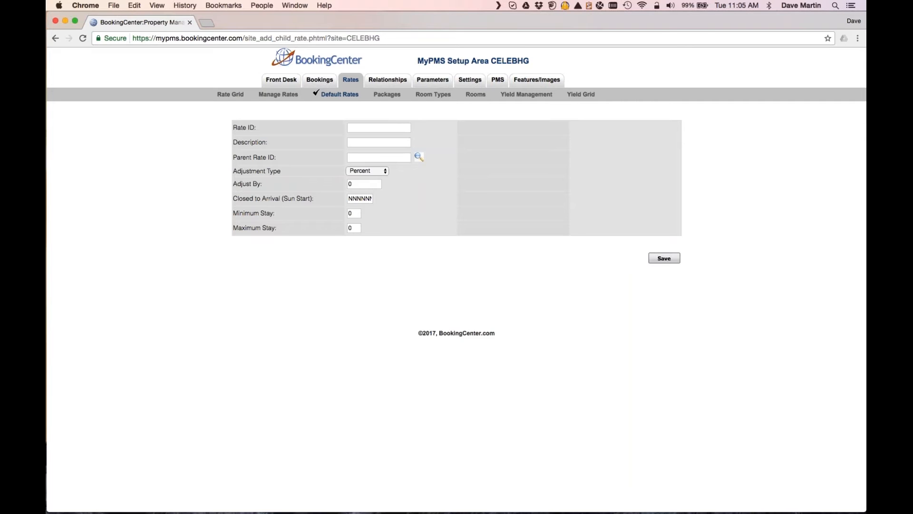
left_click(379, 128)
type("CHQUEEN")
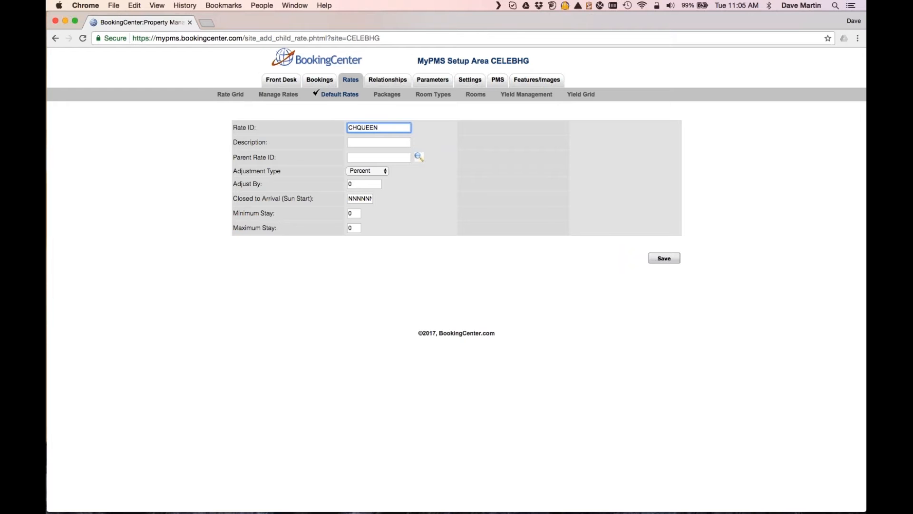
left_click(362, 142)
type("Child rate of Qu")
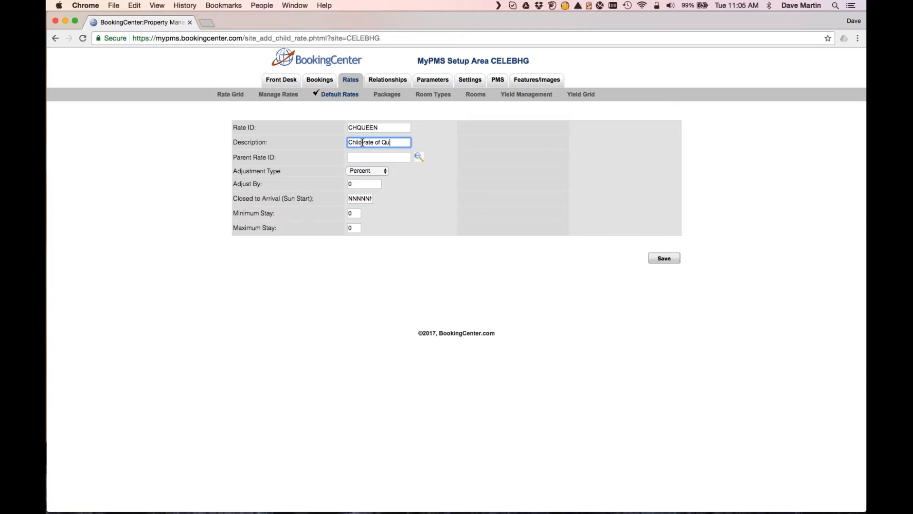
type("een")
key("Tab")
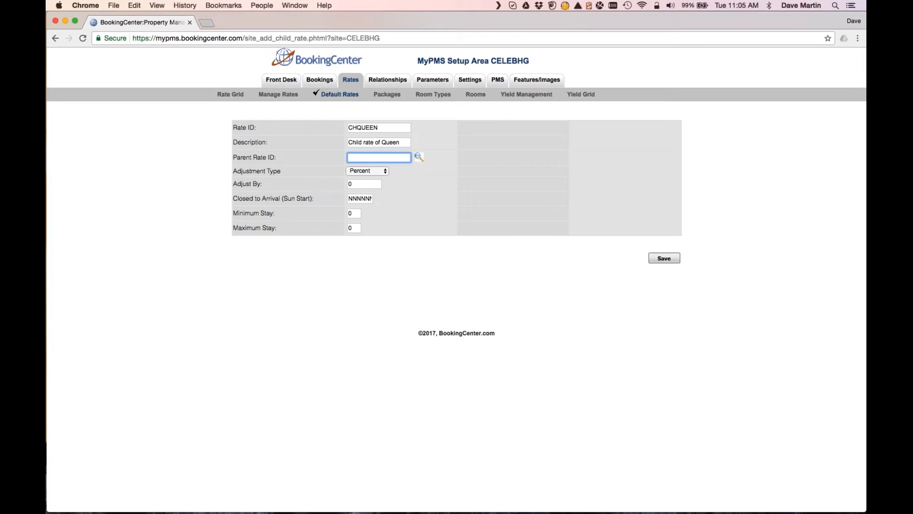
left_click(418, 157)
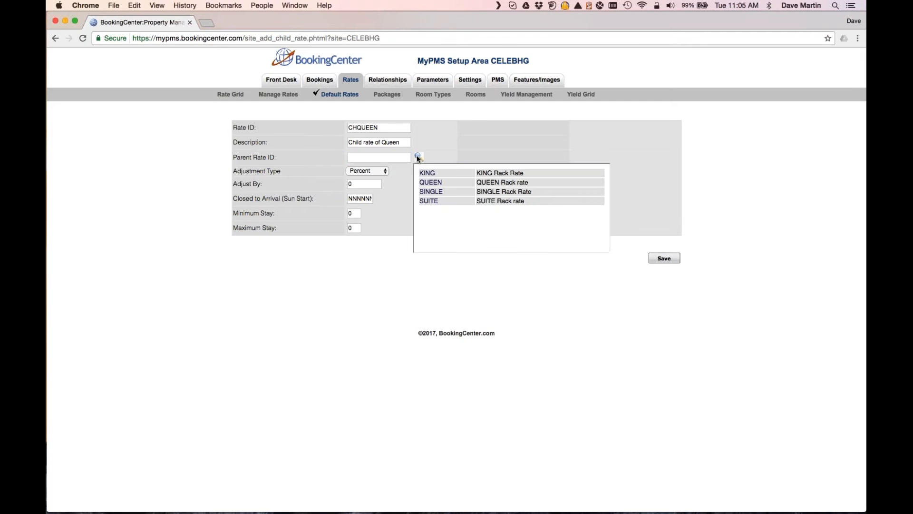
left_click(431, 182)
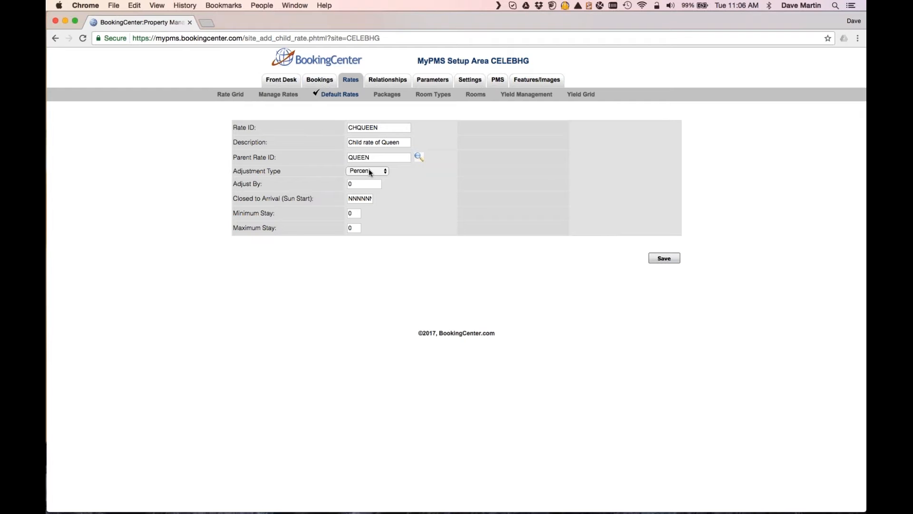
Keep the adjustment type as Percent, set the new child rate's adjustment to -10, and save the rate
left_click(352, 184)
type("-10")
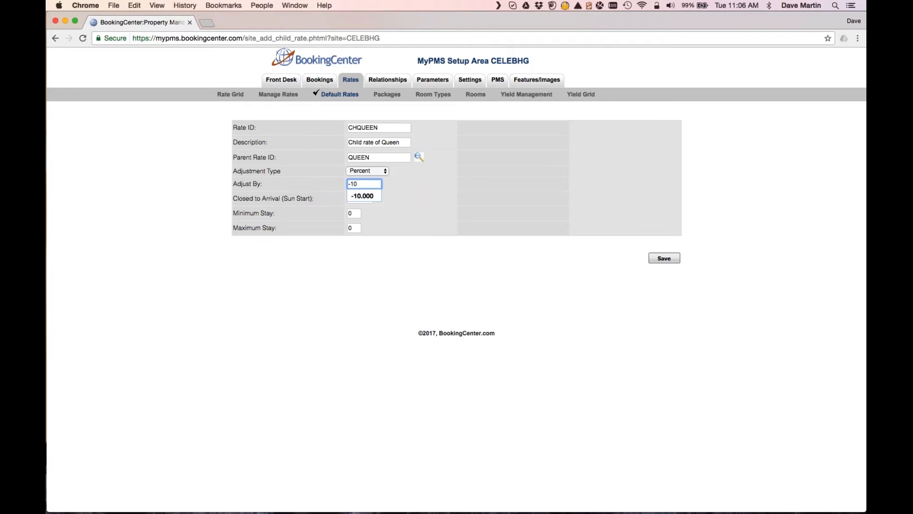
left_click(402, 199)
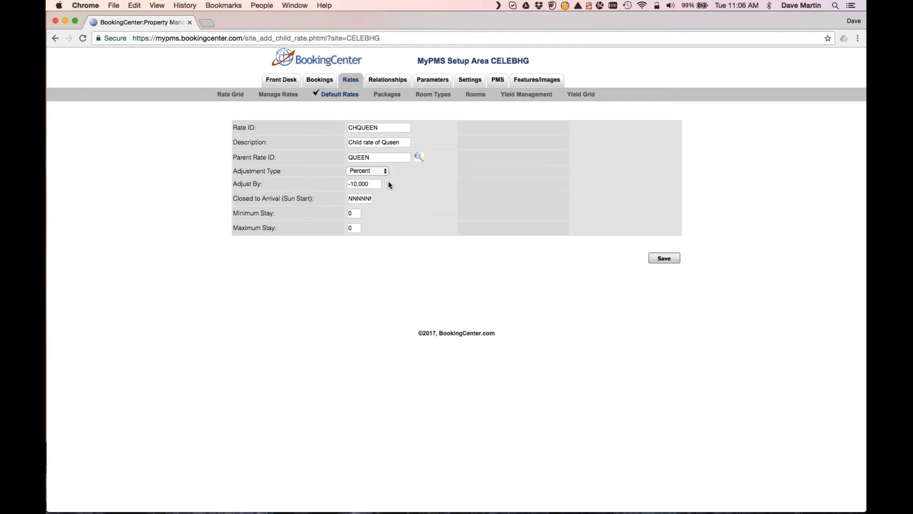
left_click(372, 172)
left_click(444, 174)
key("Tab")
key("BackSpace")
key("Tab")
double_click(360, 198)
left_click_drag(366, 197, 346, 198)
left_click(365, 220)
left_click_drag(368, 184, 327, 178)
type("-10")
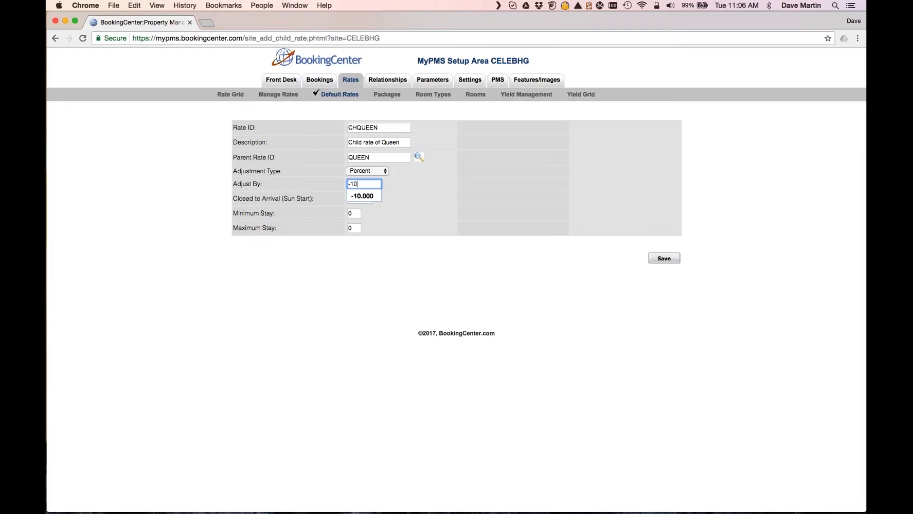
left_click(326, 173)
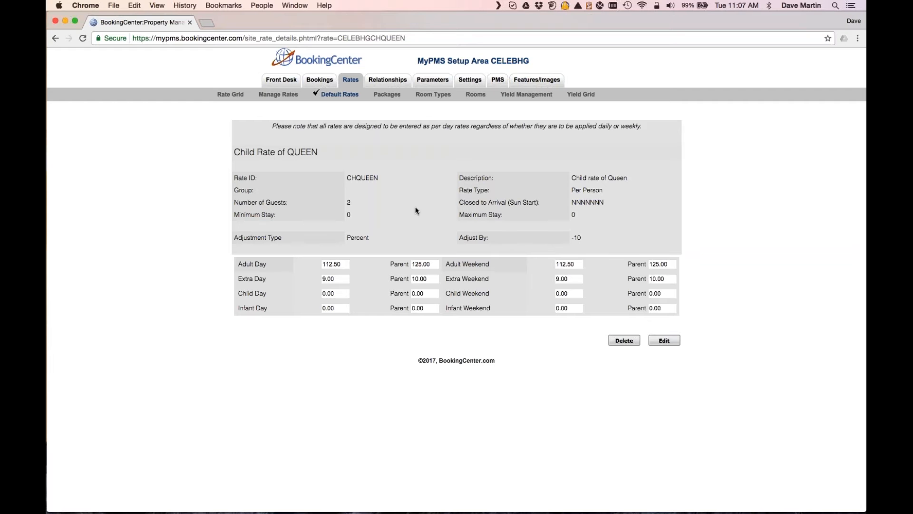
Assign the CHQUEEN rate to the rate group CHILD and save it
left_click_drag(234, 190, 251, 190)
left_click(664, 341)
left_click(368, 202)
type("Child")
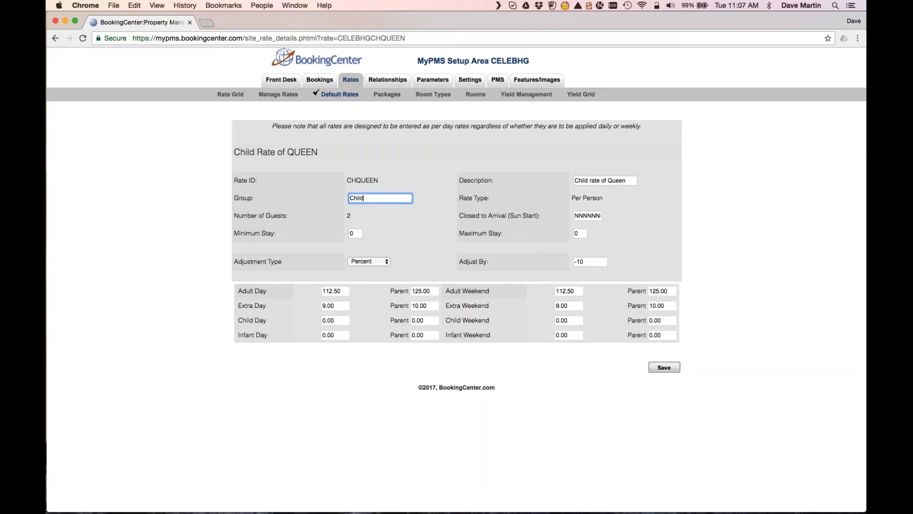
left_click(659, 369)
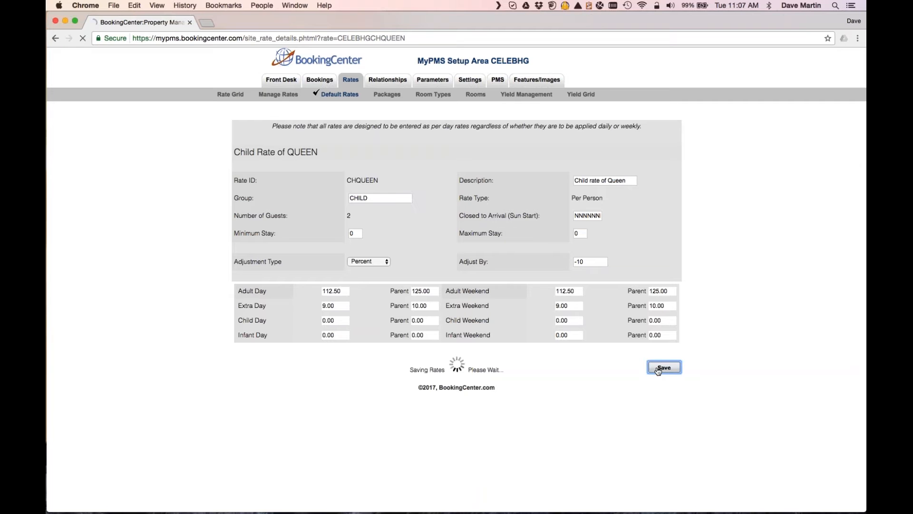
Open the CHKING rate from the default rates, set its group to CHILD, and save it
left_click(338, 96)
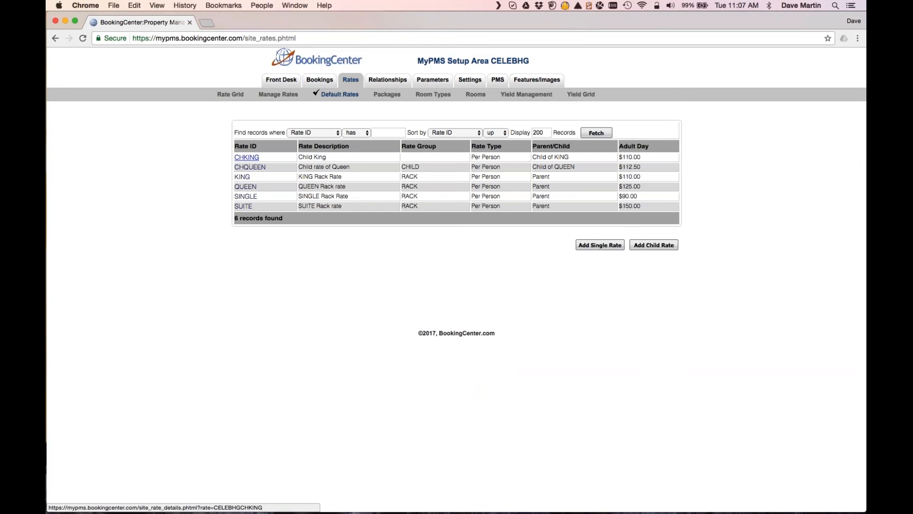
left_click(246, 158)
left_click(665, 341)
left_click(365, 198)
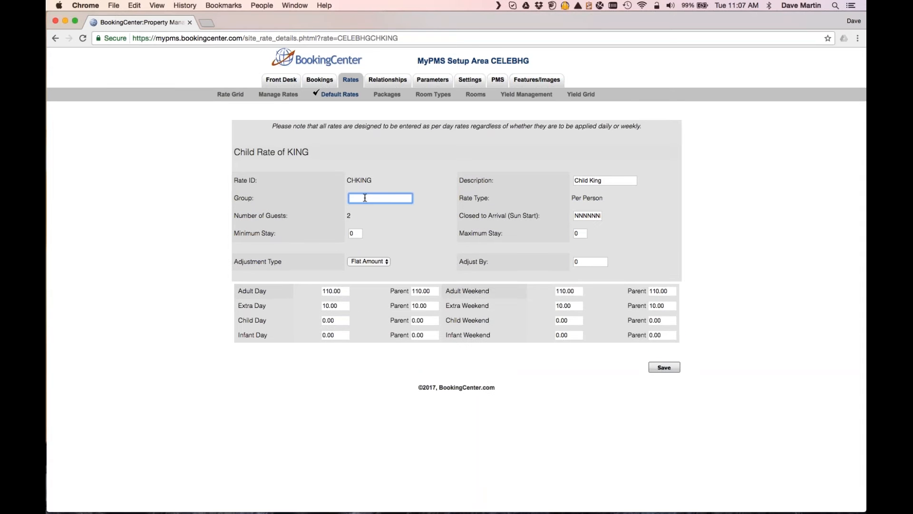
type("CHILD")
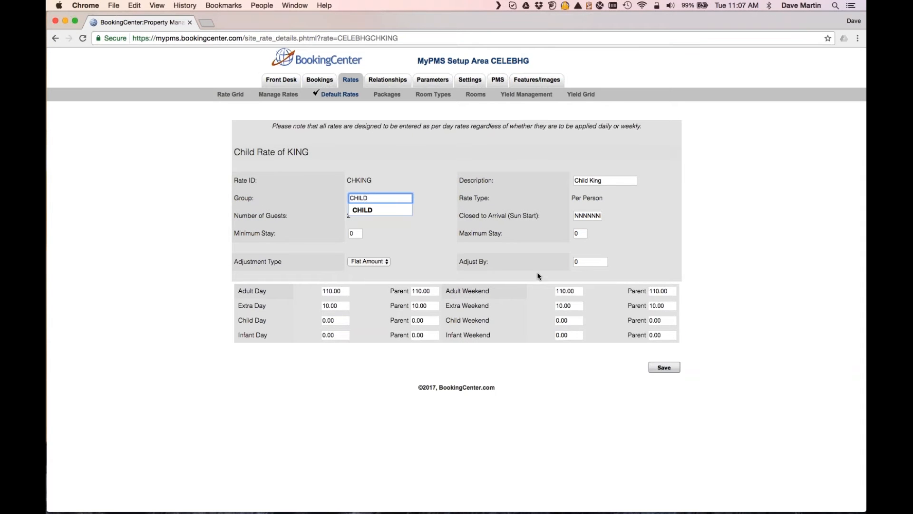
left_click(663, 368)
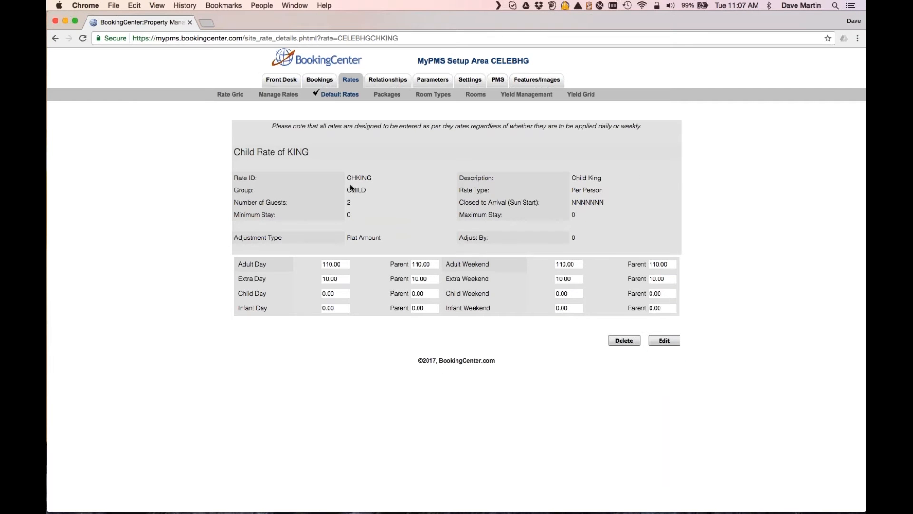
Review the default rates list, then select the entire RACK group in Manage Rates
left_click(333, 95)
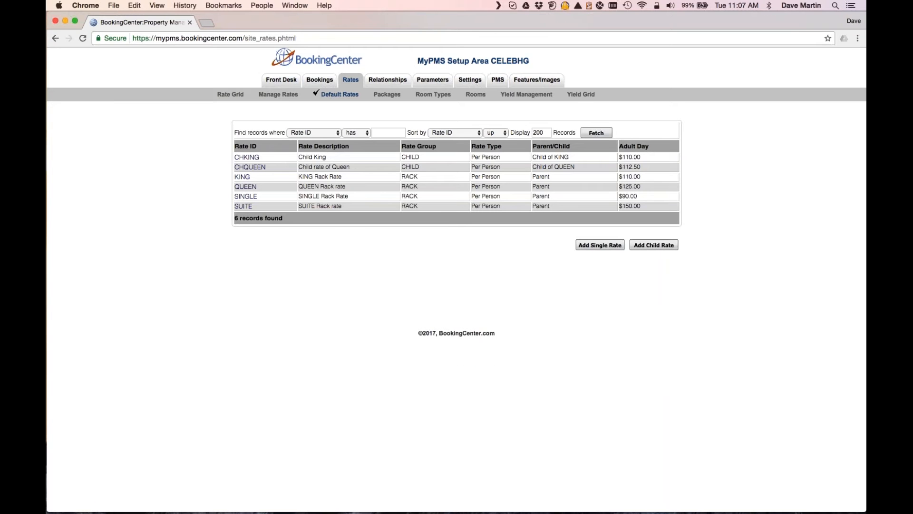
left_click(280, 95)
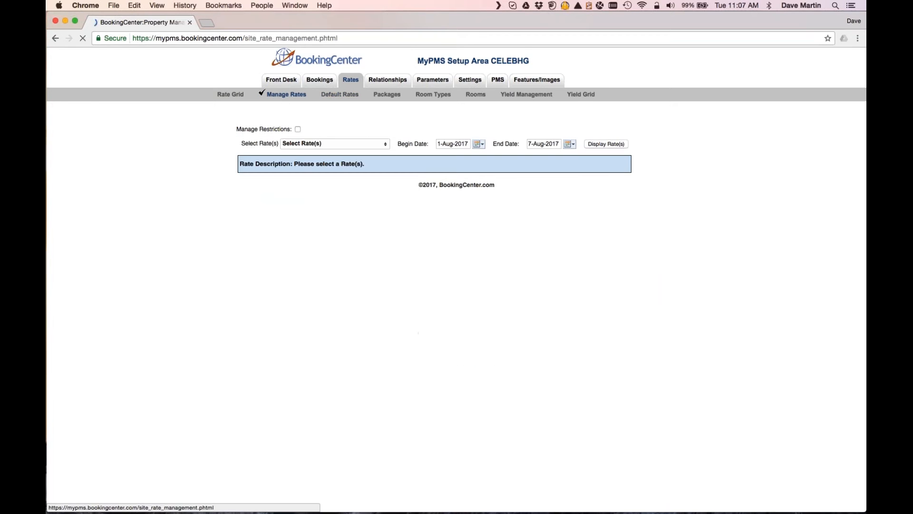
left_click(328, 144)
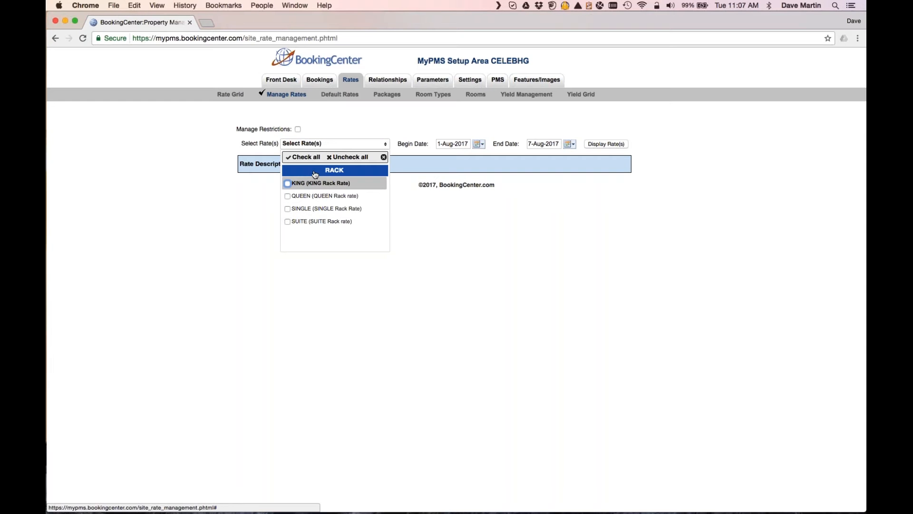
left_click(336, 171)
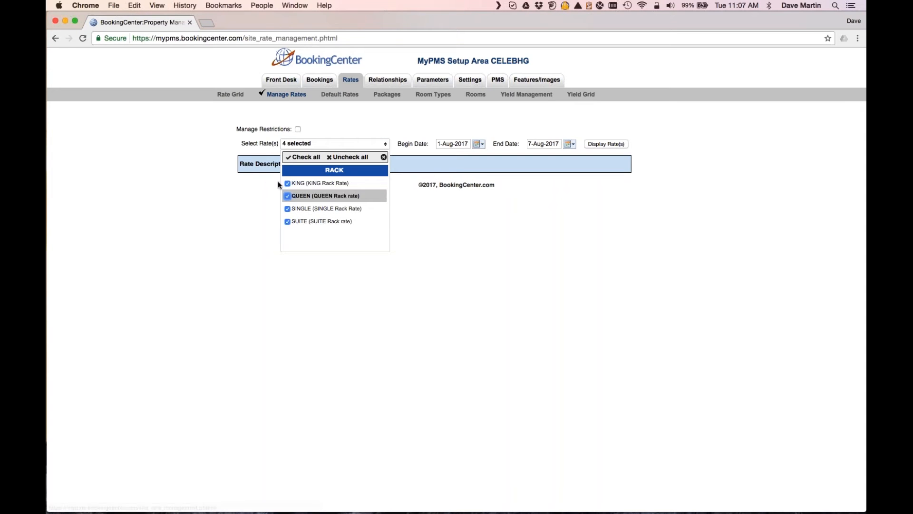
left_click(310, 141)
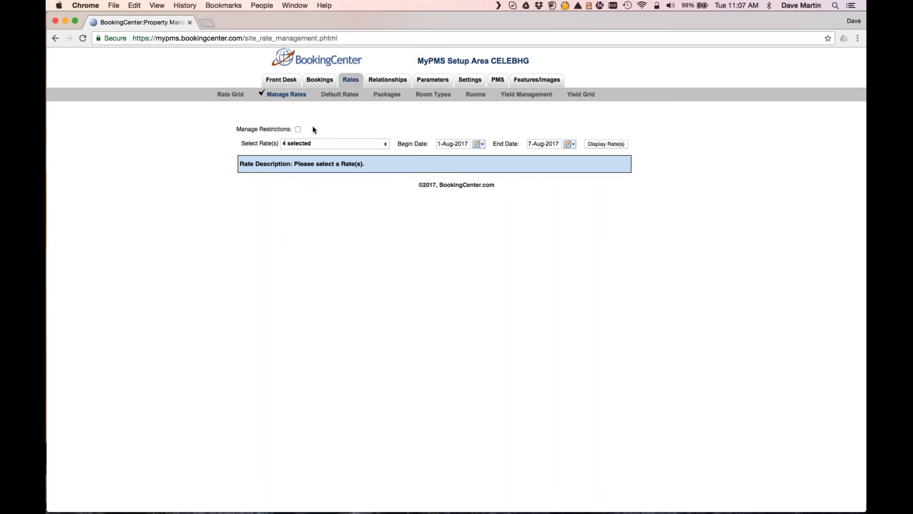
Enable Manage Restrictions and display the restrictions of CHQUEEN and CHKING for 1-Aug-2017 to 7-Aug-2017
left_click(297, 128)
left_click(311, 148)
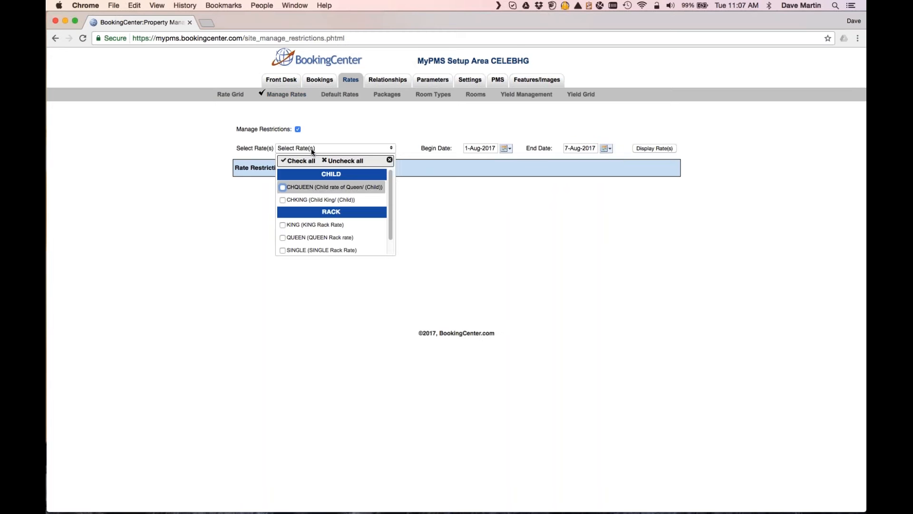
left_click(282, 186)
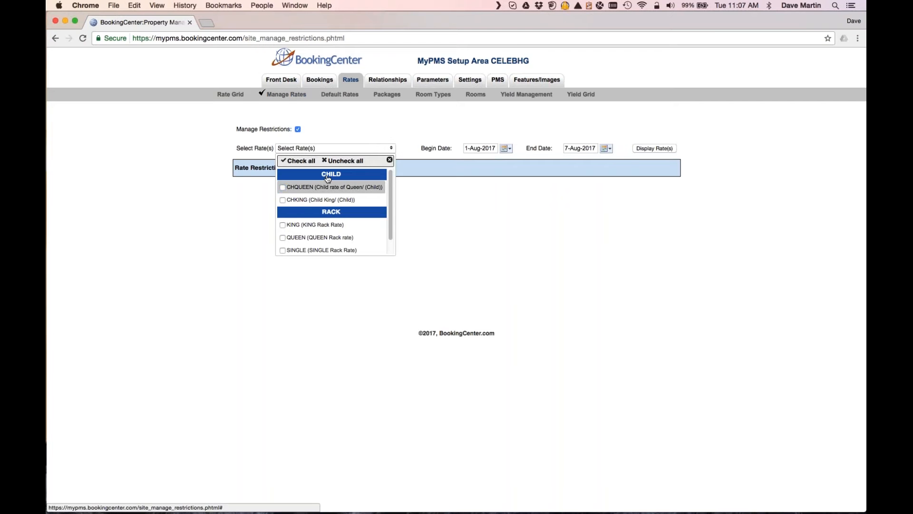
left_click(282, 200)
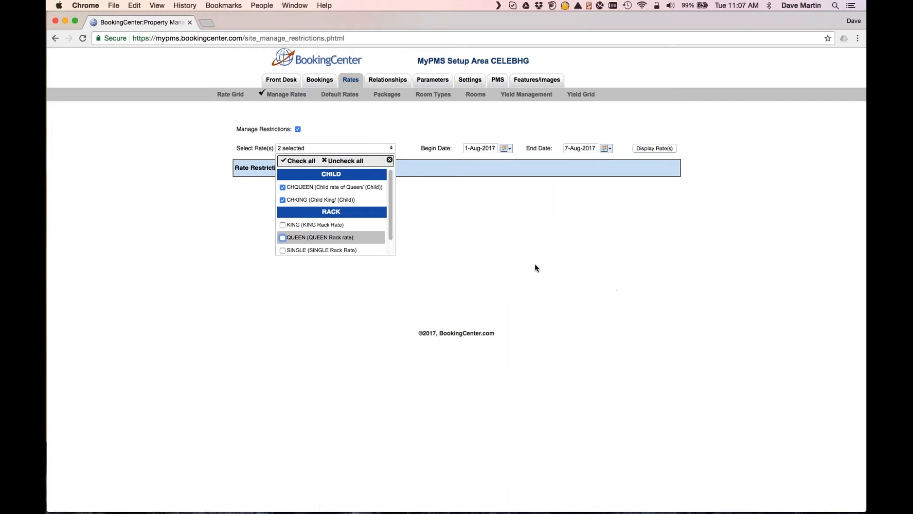
left_click(658, 222)
left_click(658, 150)
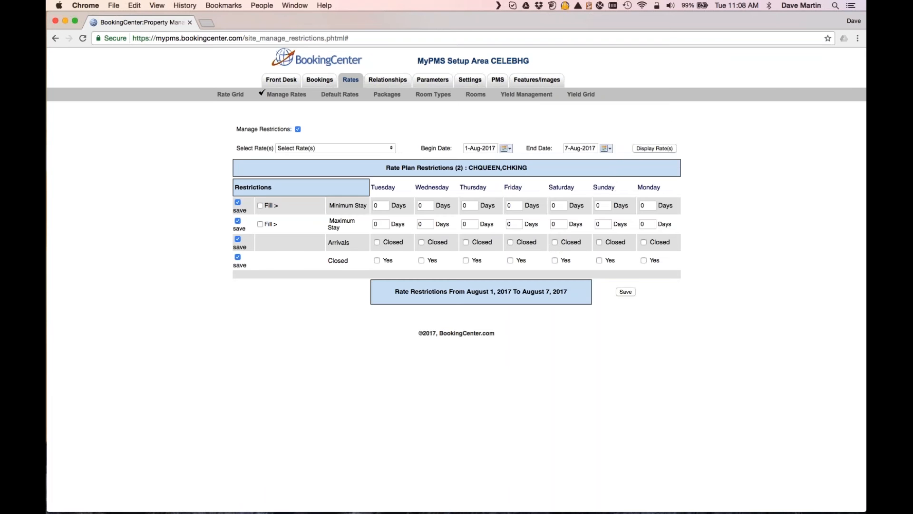
Mark both child rates as closed on Sunday and Monday and save the restrictions
left_click(600, 260)
left_click(644, 261)
left_click(626, 292)
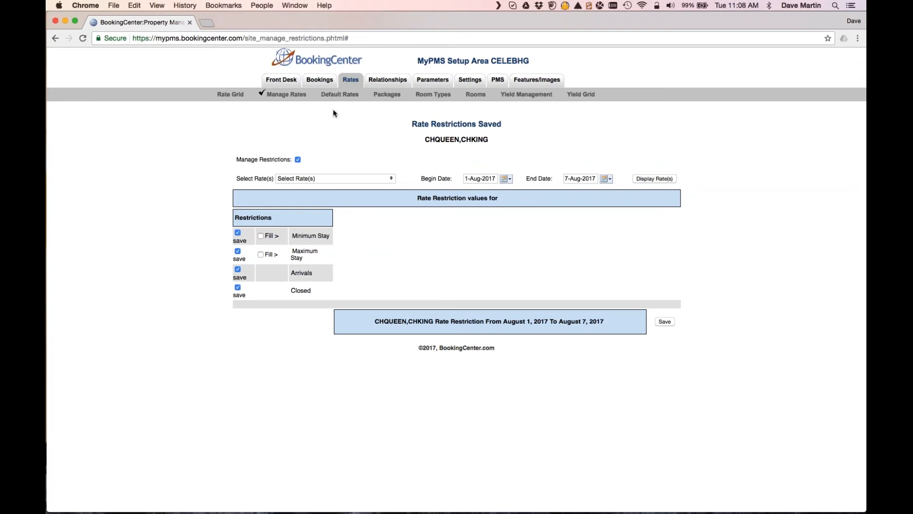
Check the default rates list, then display the Rate Grid for the agent All Rates
left_click(328, 95)
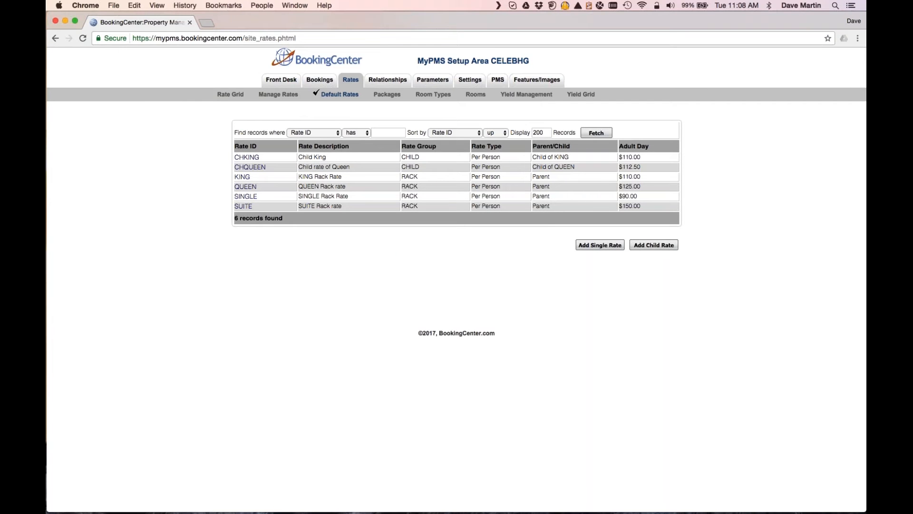
left_click(234, 97)
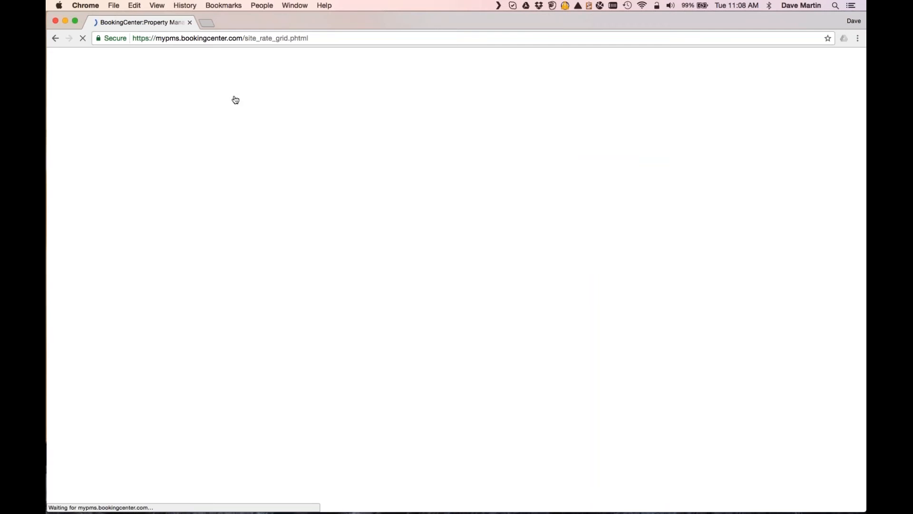
left_click(406, 147)
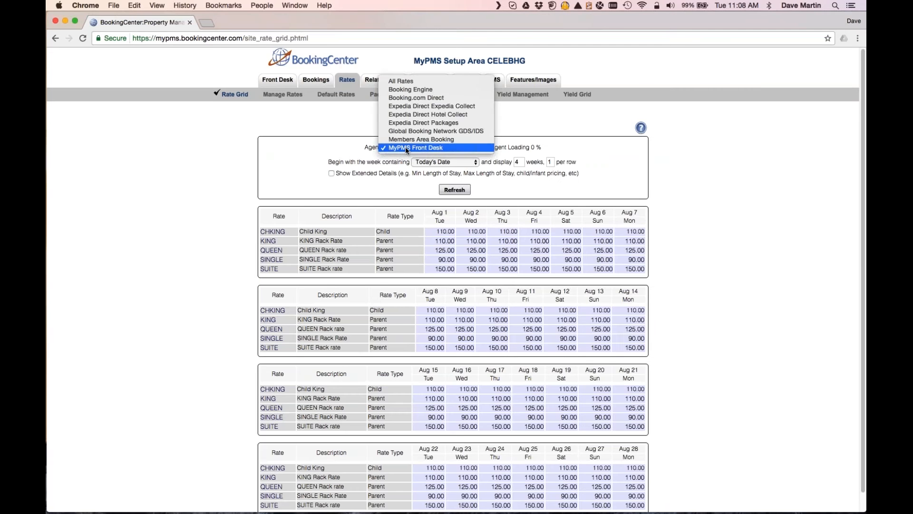
left_click(400, 82)
left_click(454, 190)
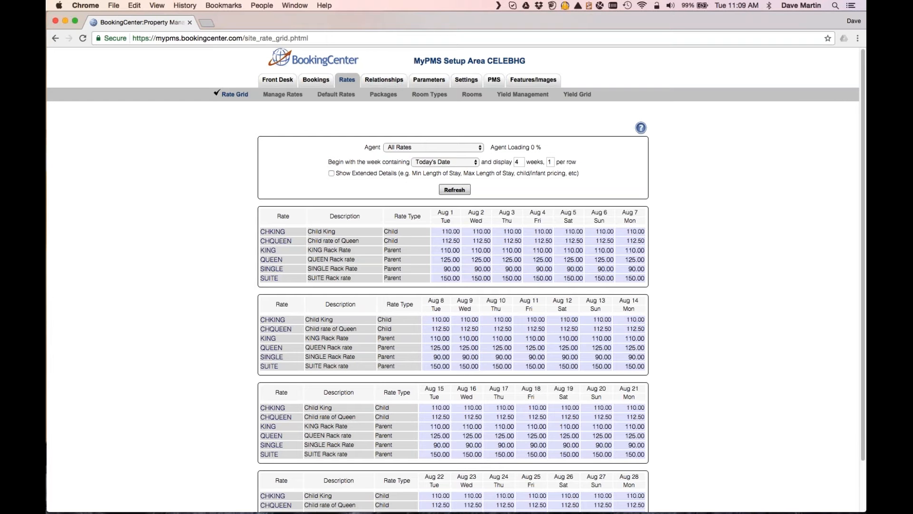
Show extended details in the Rate Grid and examine the Closed and Closed to Arrivals rows of the child rates
left_click(332, 173)
left_click(456, 190)
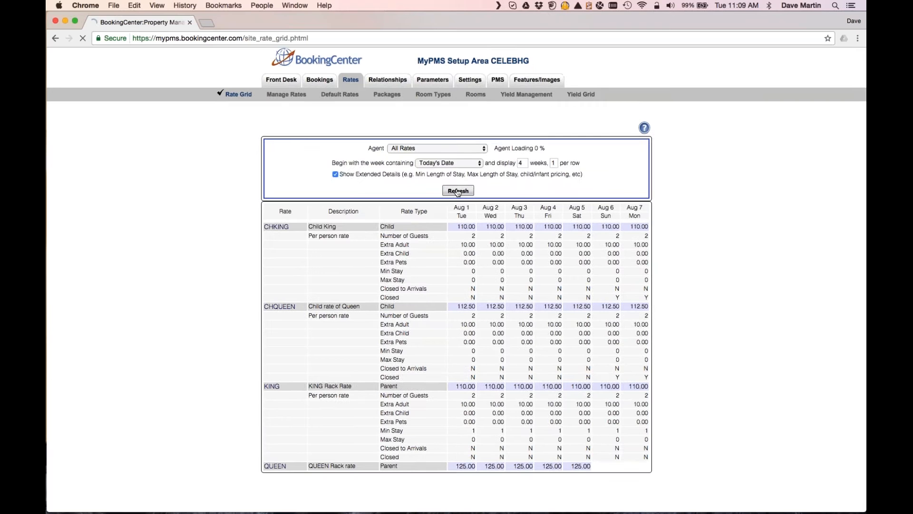
scroll(457, 191, "down", 2)
scroll(368, 153, "down", 2)
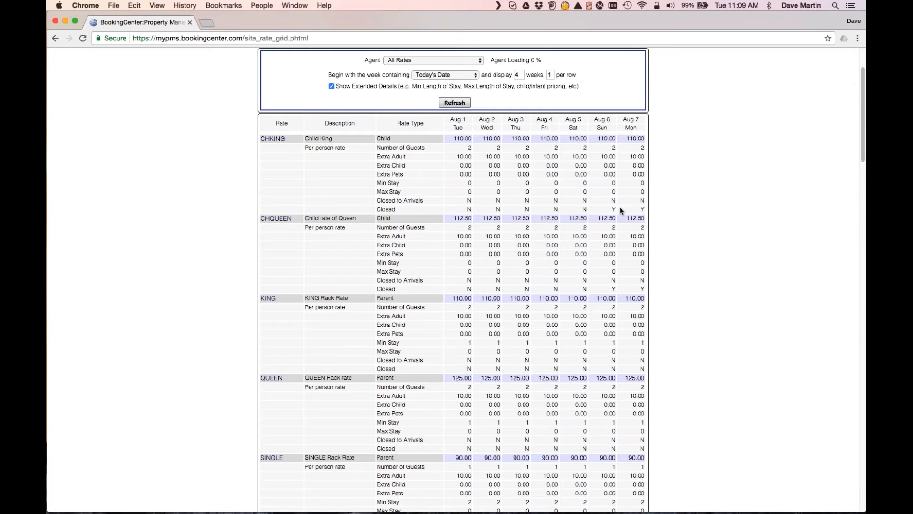
left_click_drag(613, 209, 646, 210)
left_click_drag(381, 209, 395, 209)
mouse_move(376, 210)
left_mouse_down()
mouse_move(422, 200)
mouse_move(378, 200)
left_mouse_up()
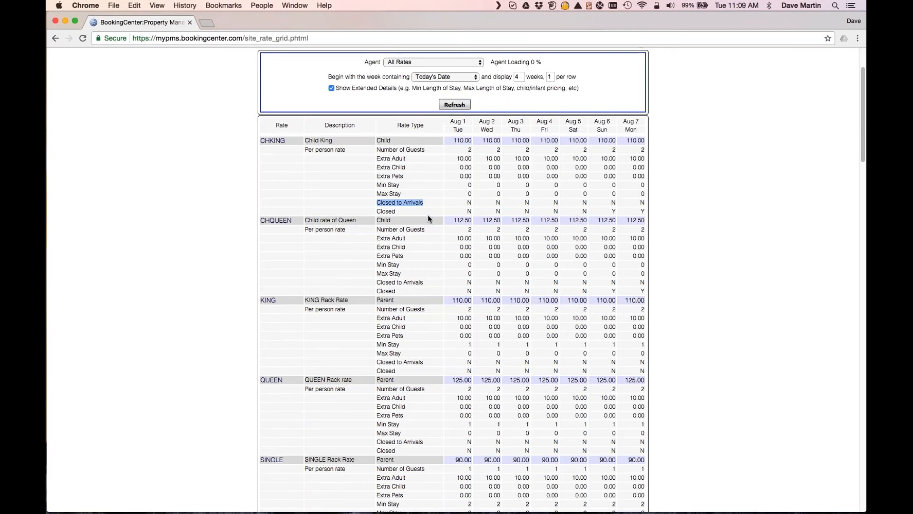
scroll(427, 215, "up", 3)
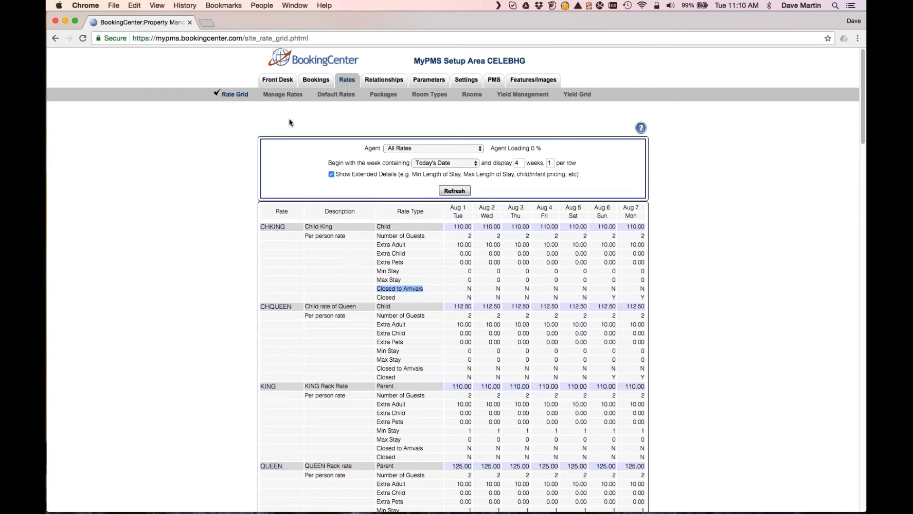
Open the support site's documentation from the front desk help, search it for "rate", and choose the Rate Grid article
left_click(281, 81)
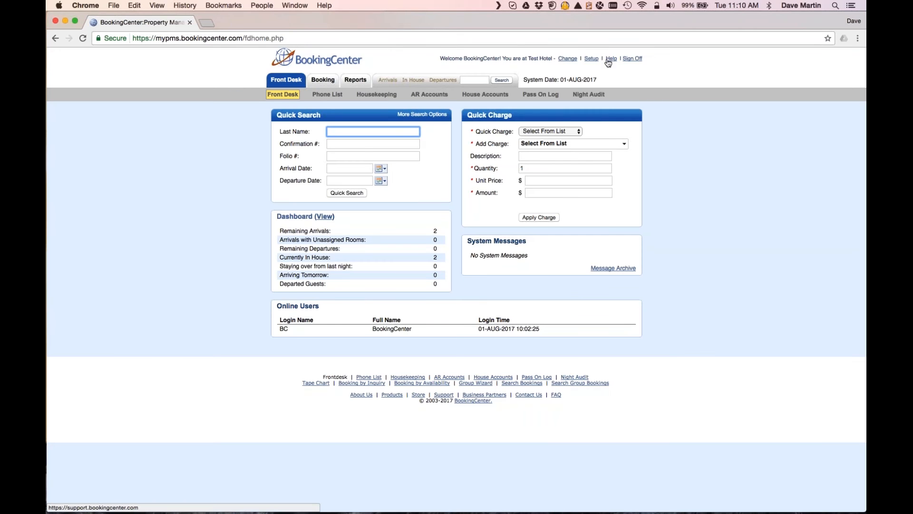
left_click(611, 59)
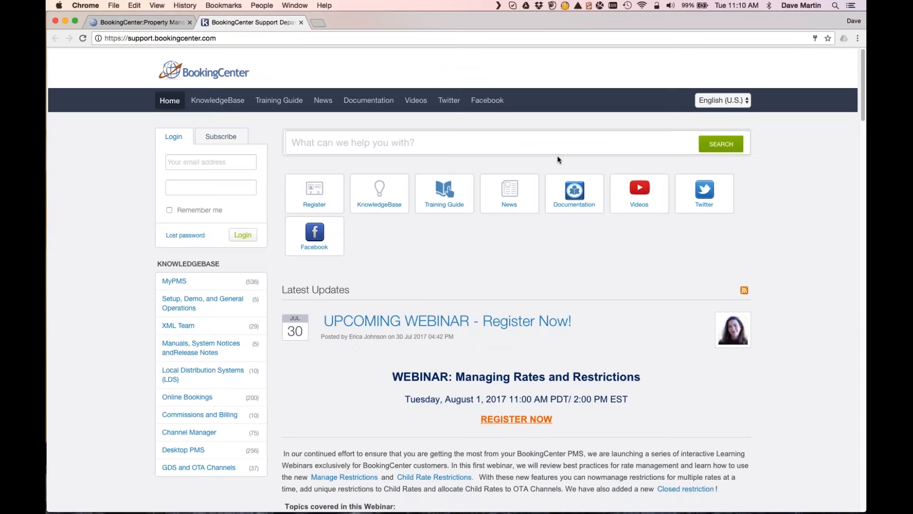
left_click(567, 196)
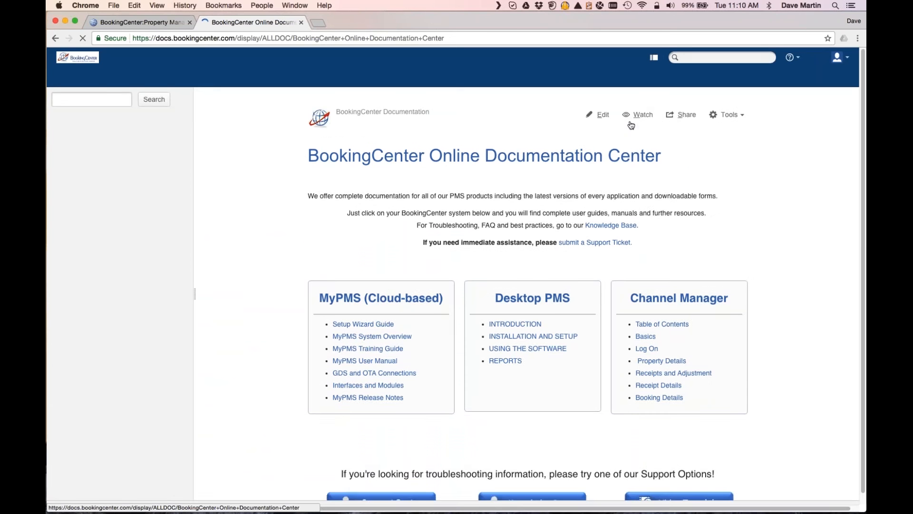
left_click(689, 57)
type("rate")
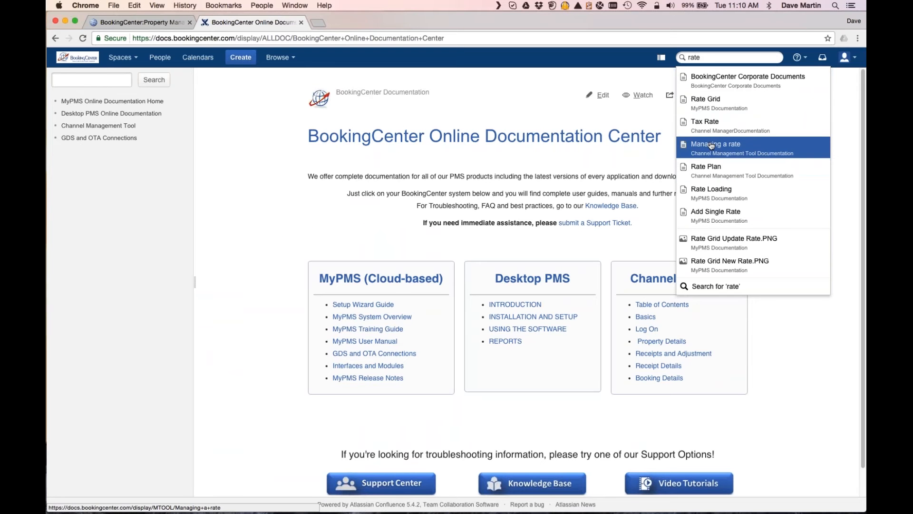
left_click_drag(712, 146, 708, 167)
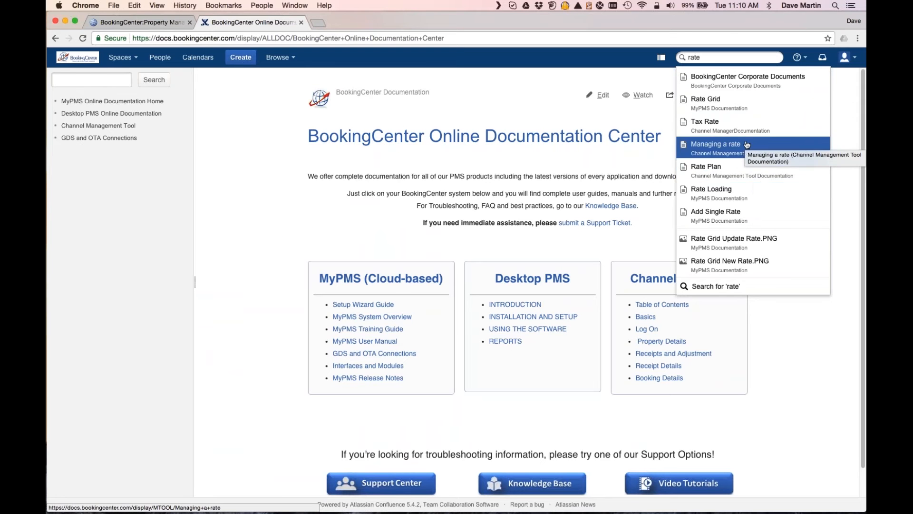
left_click(708, 101)
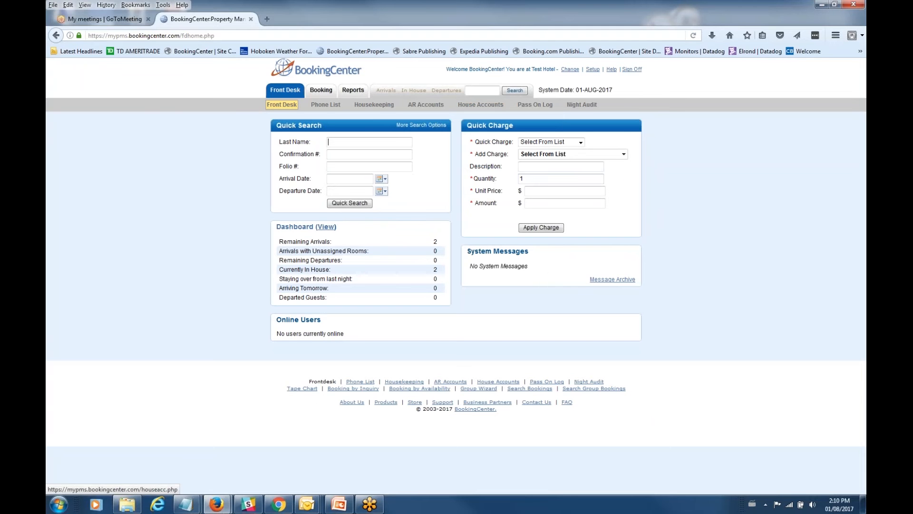
Go to Manage Rates in the MyPMS setup area and enable Manage Restrictions
left_click(593, 70)
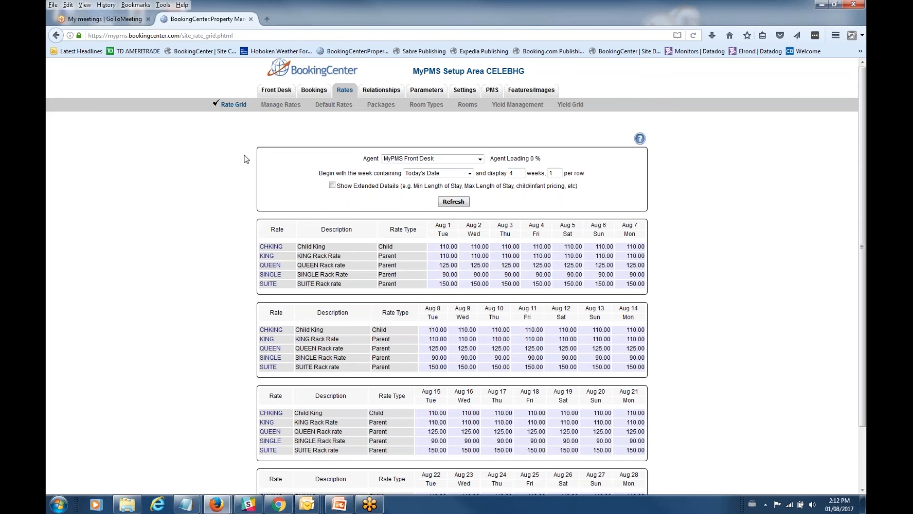
left_click(284, 105)
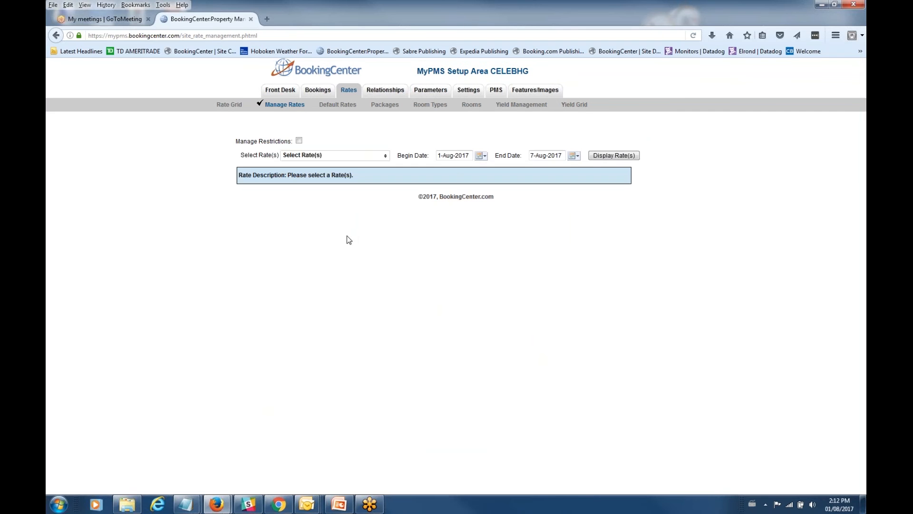
left_click(299, 140)
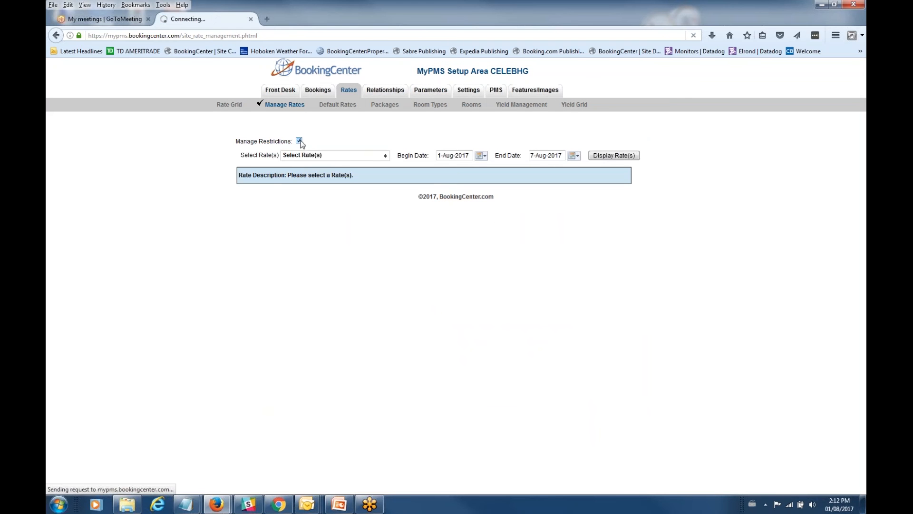
Display the restrictions of the CHKING rate for 1-Aug-2017 to 31-Aug-2017
left_click(375, 160)
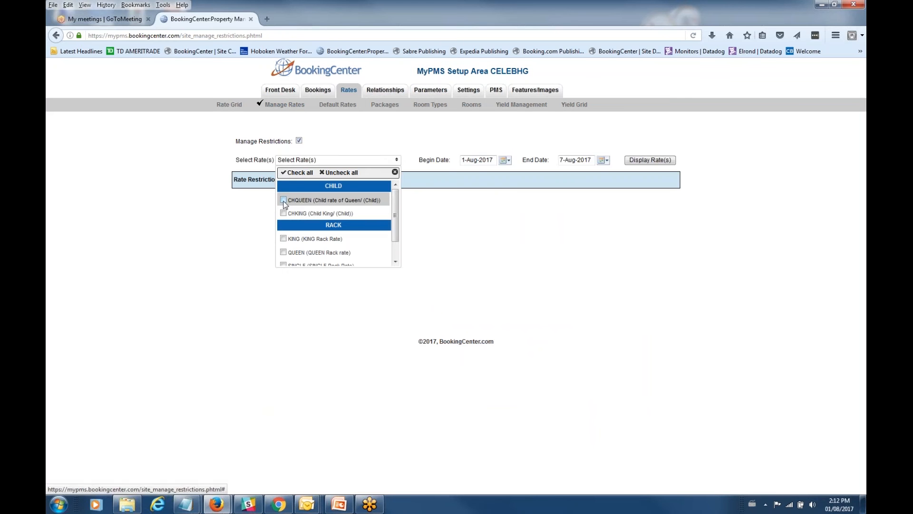
left_click(283, 213)
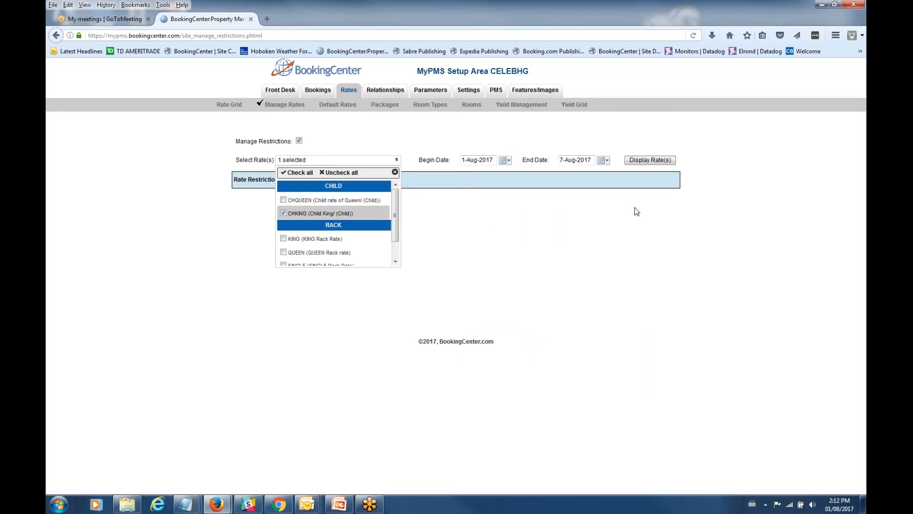
left_click(635, 210)
left_click(603, 160)
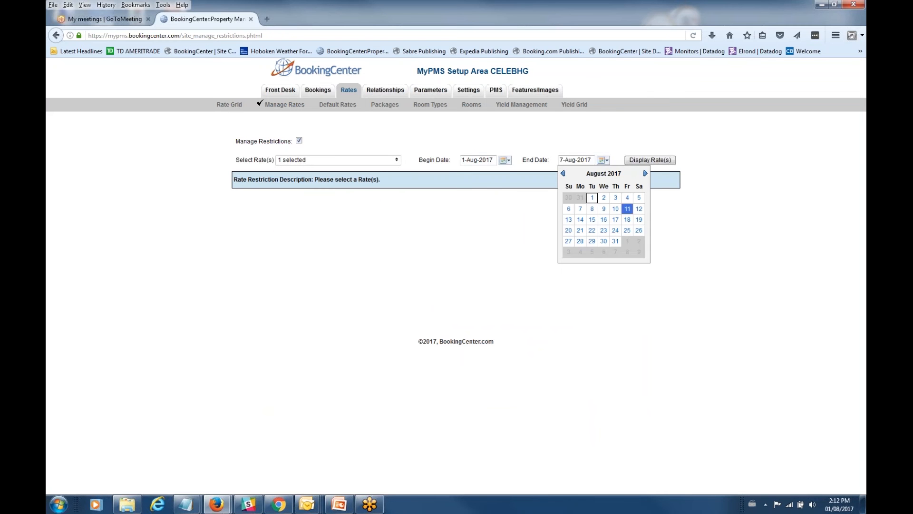
left_click(616, 242)
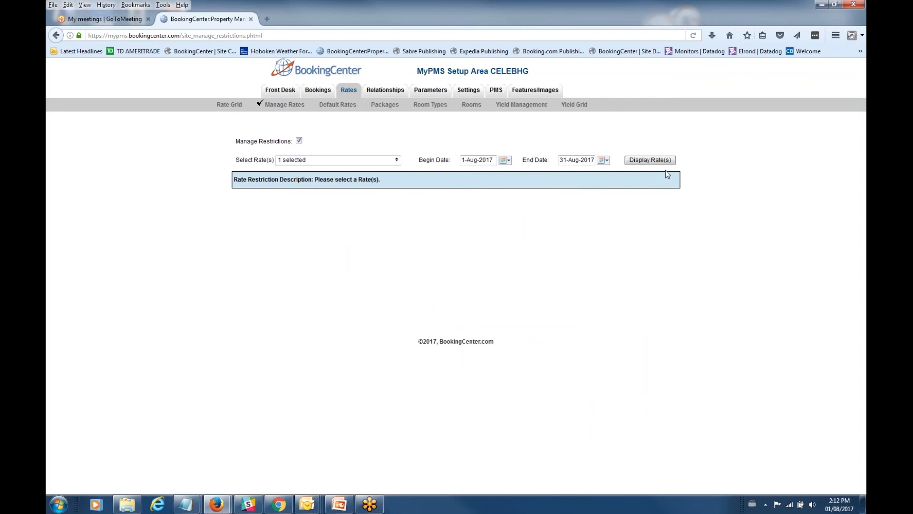
left_click(669, 162)
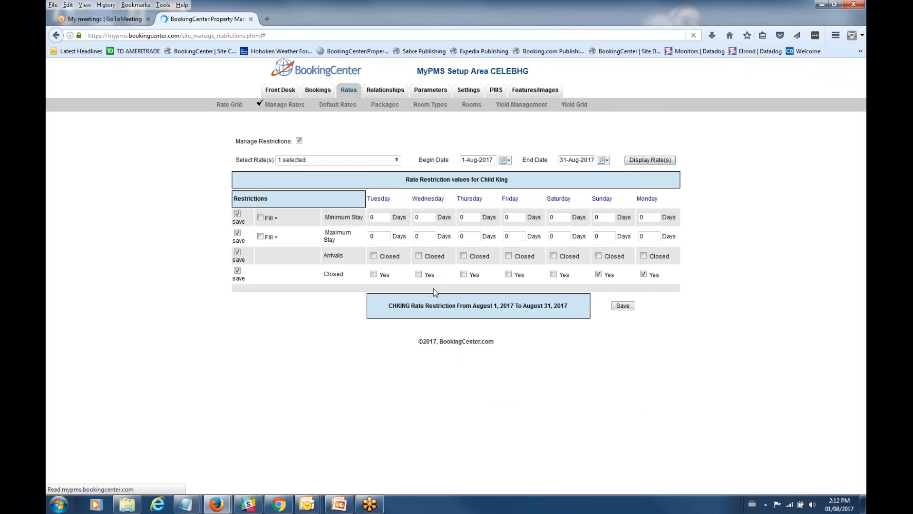
Reopen CHKING on Sunday and Monday, mark it closed on Friday and Saturday, and save the restrictions
left_click(599, 274)
left_click(644, 274)
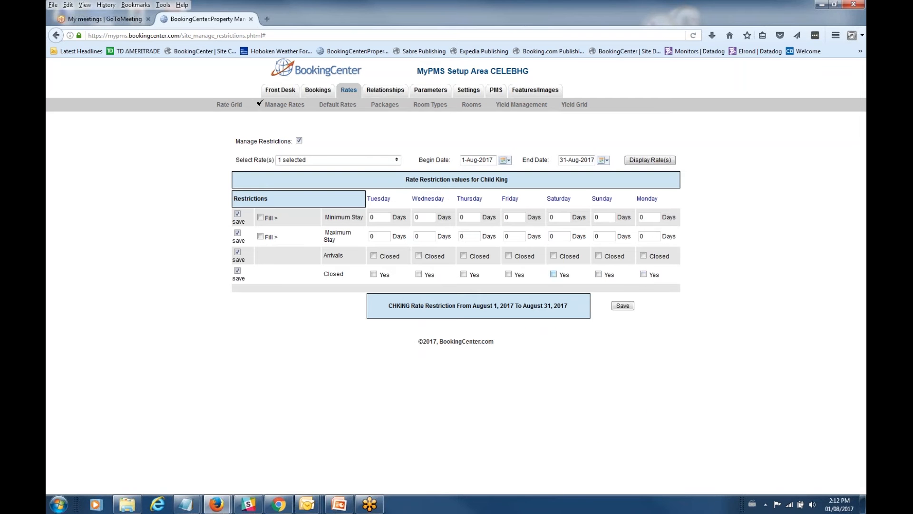
left_click(554, 274)
left_click(599, 274)
left_click(599, 275)
left_click(509, 274)
left_click(623, 306)
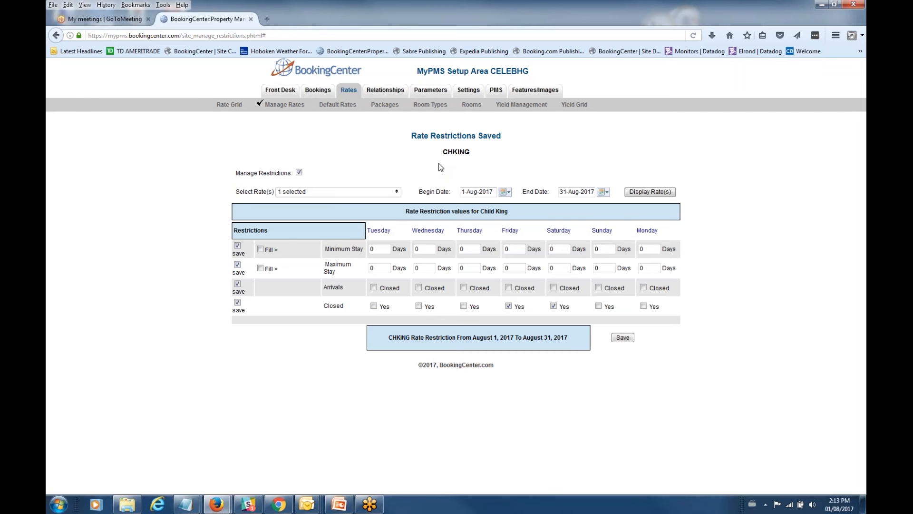
Open the CHKING rate from the default rates and examine its adjustment settings
left_click(336, 108)
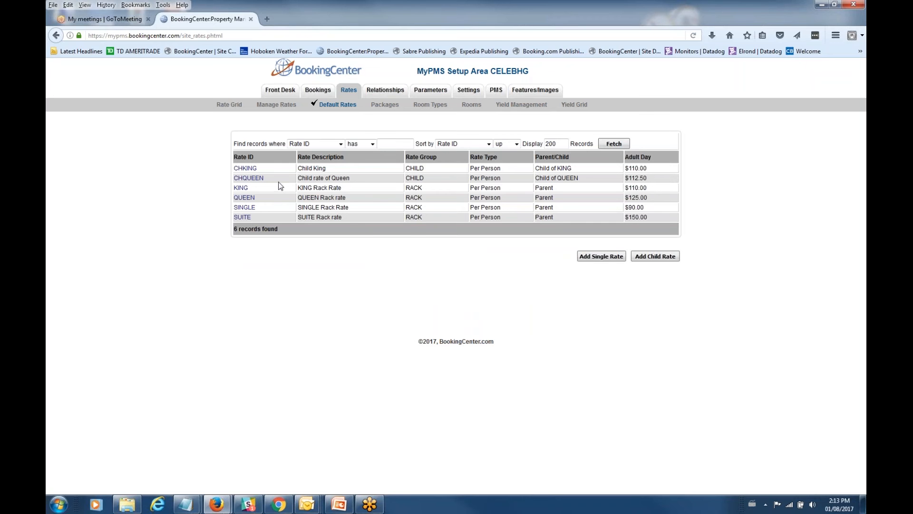
left_click(245, 168)
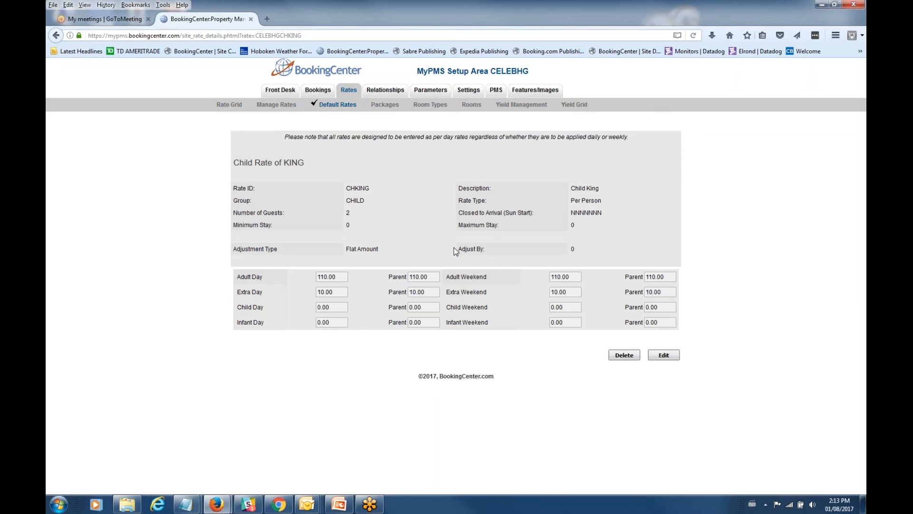
left_click_drag(455, 248, 591, 258)
left_click(600, 256)
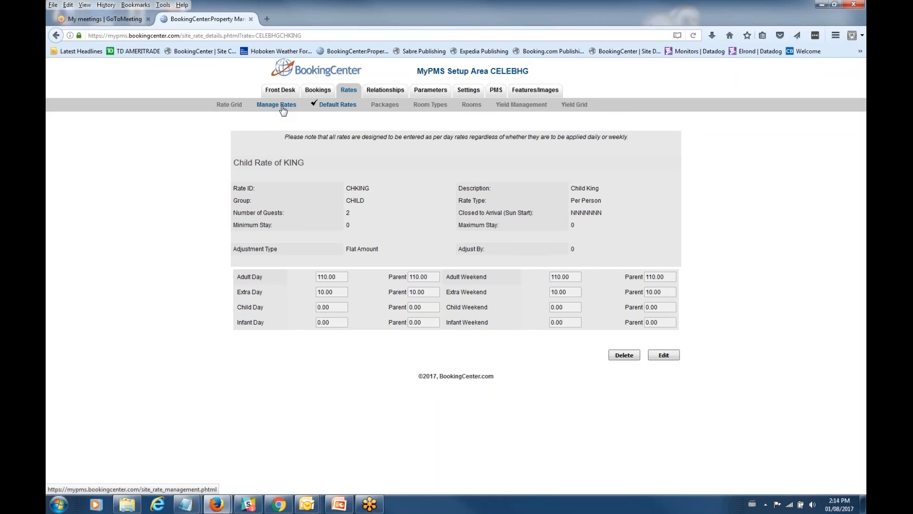
Review the CHQUEEN rate's details from the default rates and return to Manage Rates
left_click(334, 106)
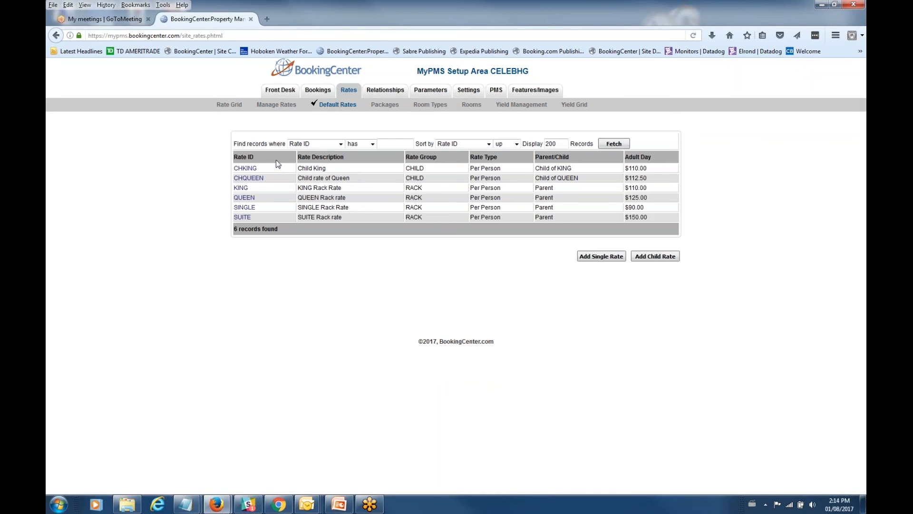
left_click(252, 178)
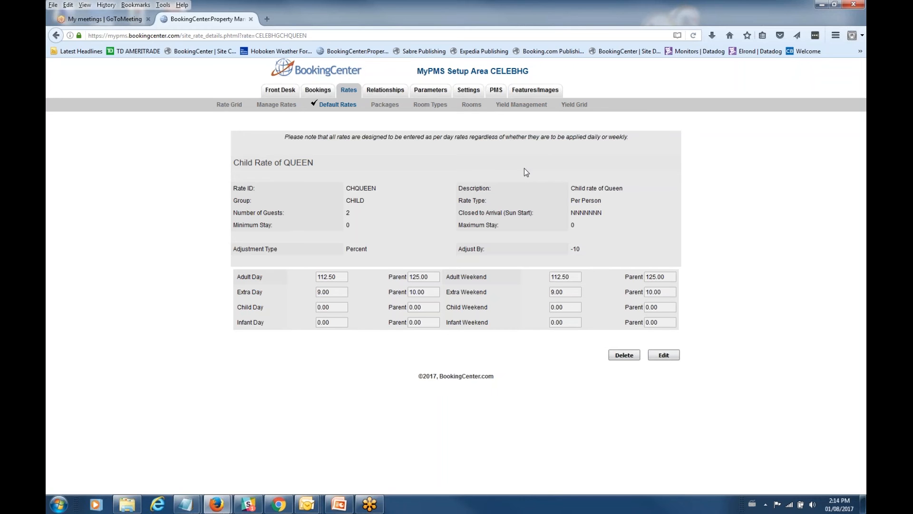
left_click(281, 106)
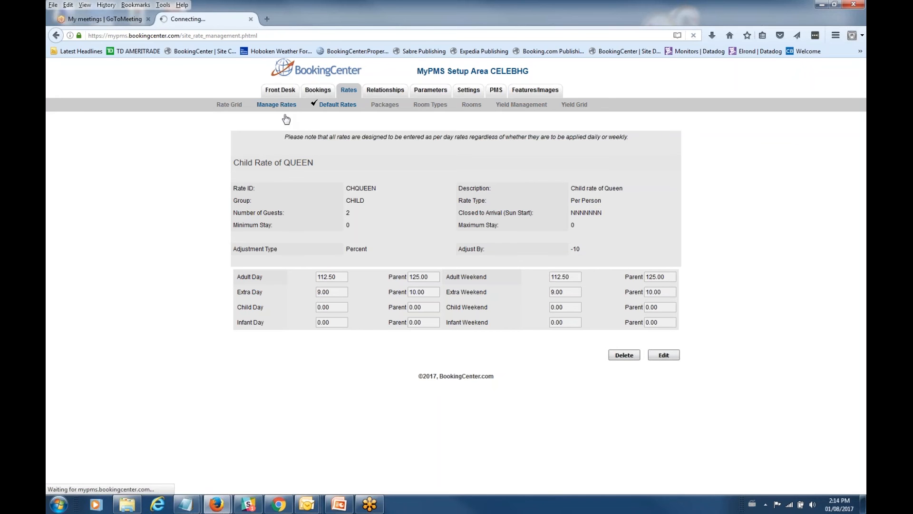
Enable restriction management and display the CHKING rate's restrictions for 1-Aug-2017 to 7-Aug-2017
left_click(299, 140)
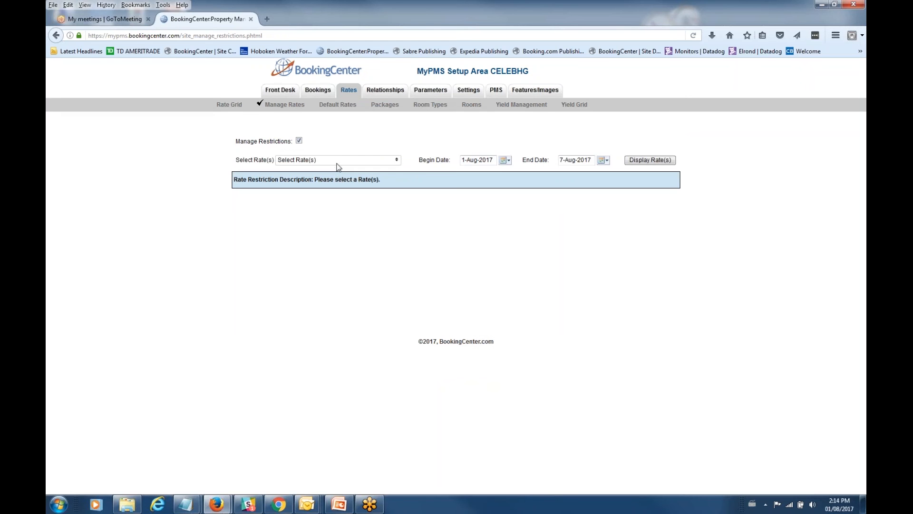
left_click(337, 162)
left_click(283, 213)
left_click(652, 161)
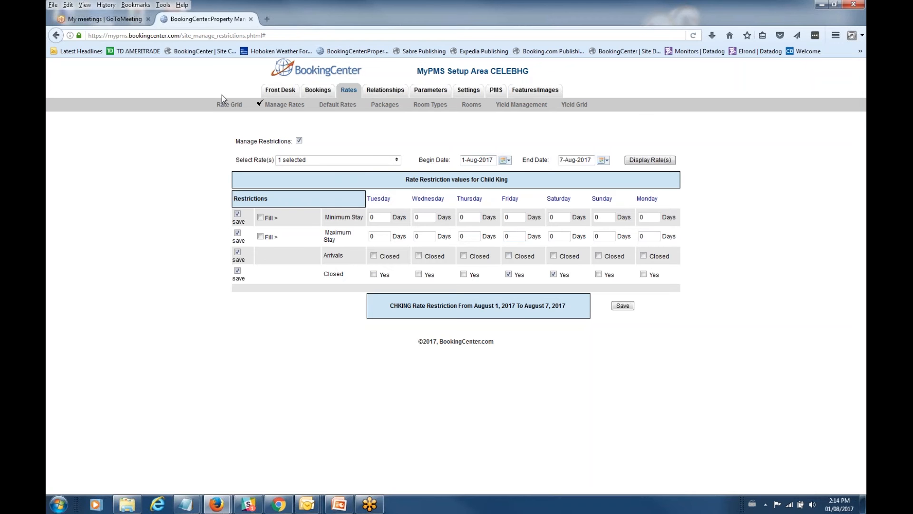
View the blank child rate form from the default rates and return to Manage Rates
left_click(330, 106)
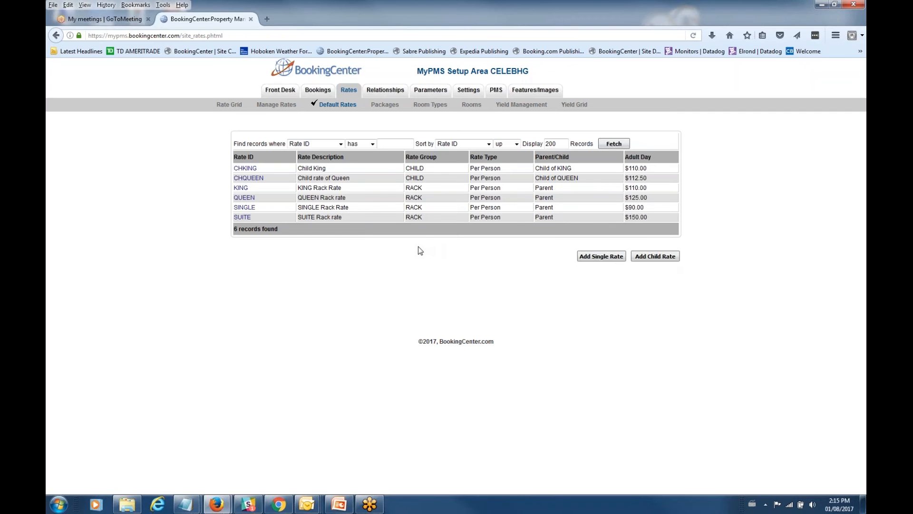
left_click(655, 256)
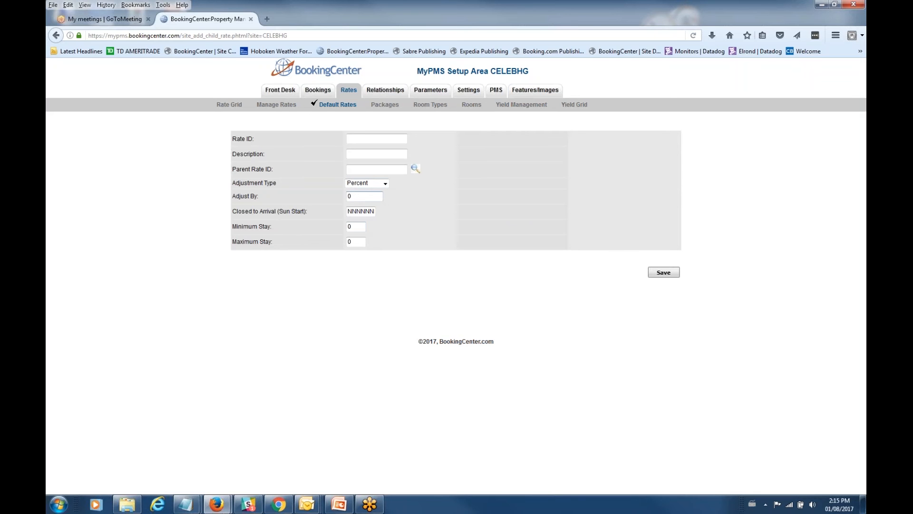
left_click(281, 105)
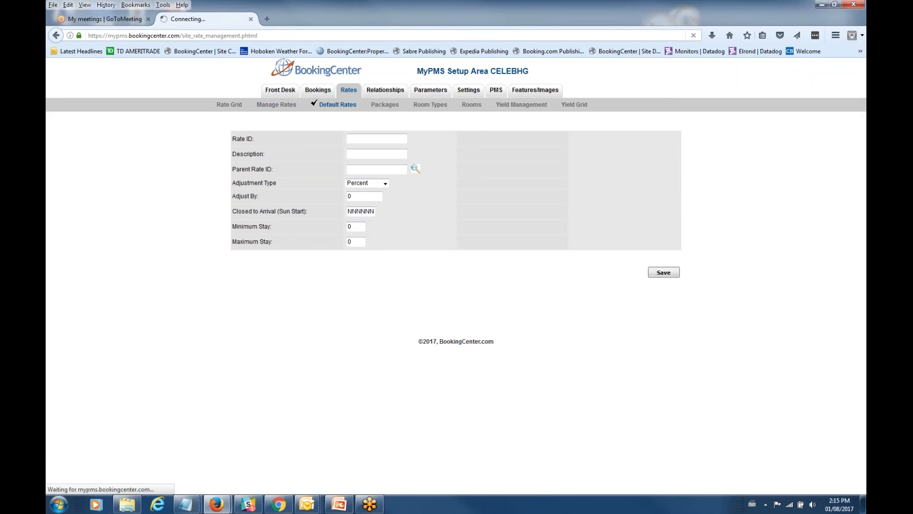
Switch to managing restrictions again and review the CHKING rate's restrictions for the first week of August 2017
left_click(298, 141)
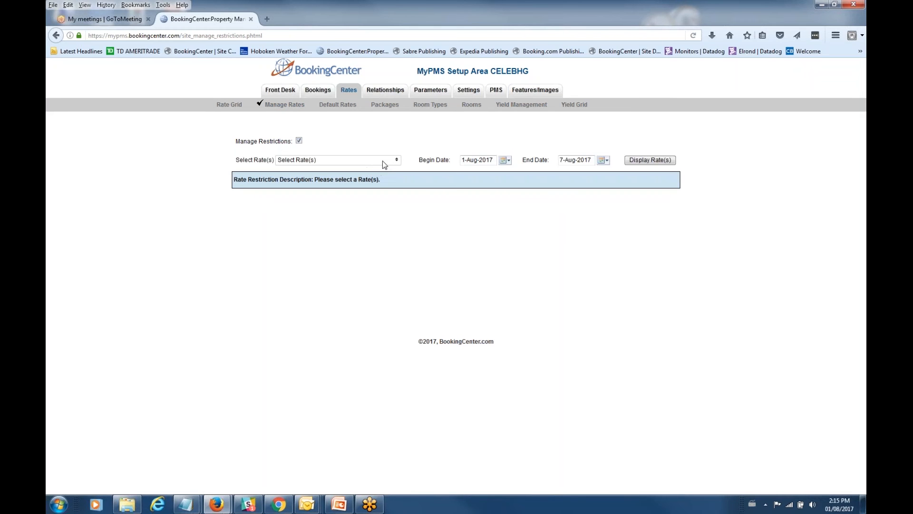
left_click(384, 164)
left_click(284, 213)
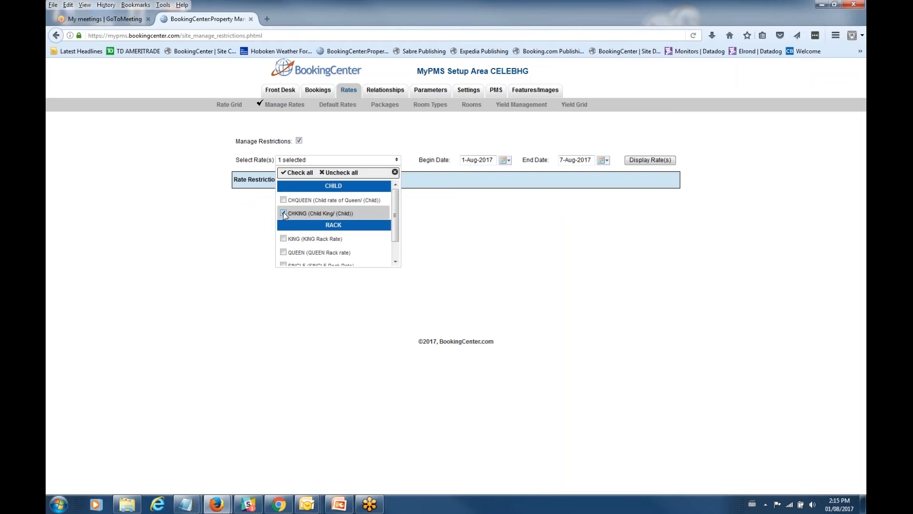
left_click(646, 161)
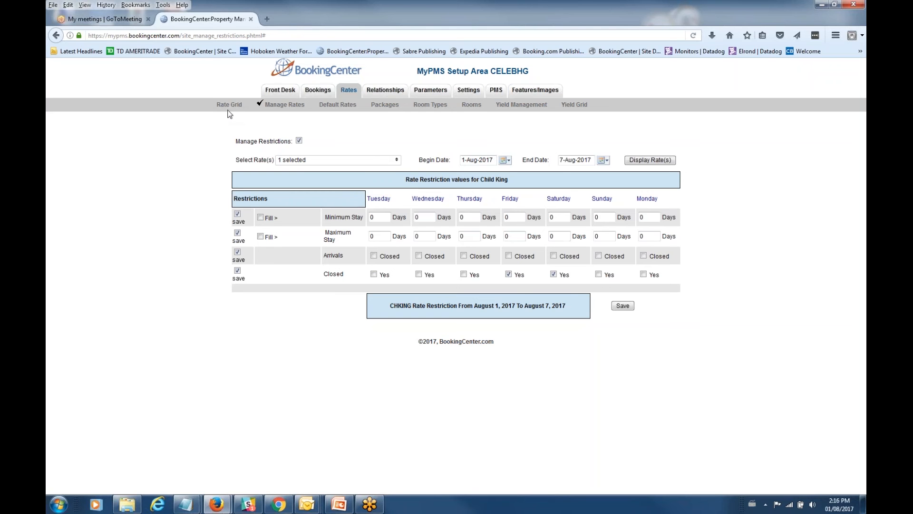
Show the rate grid for All Rates with extended details
left_click(292, 105)
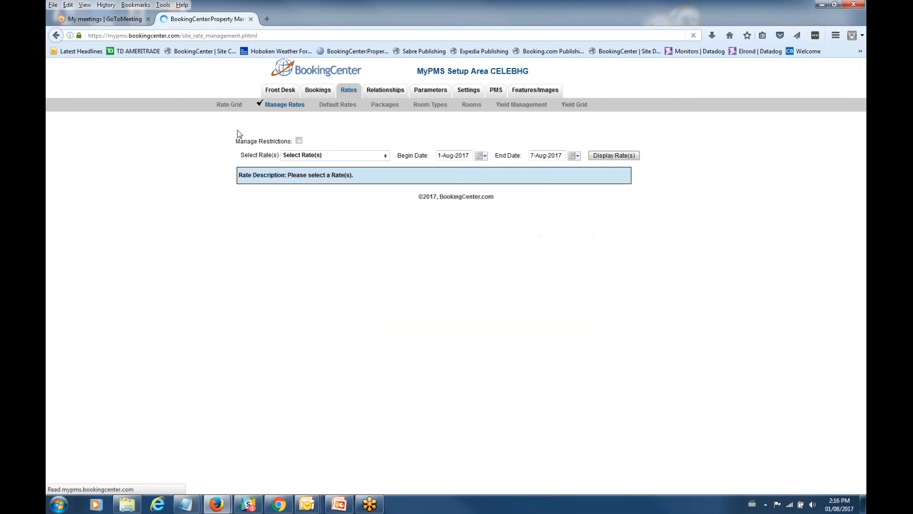
left_click(230, 105)
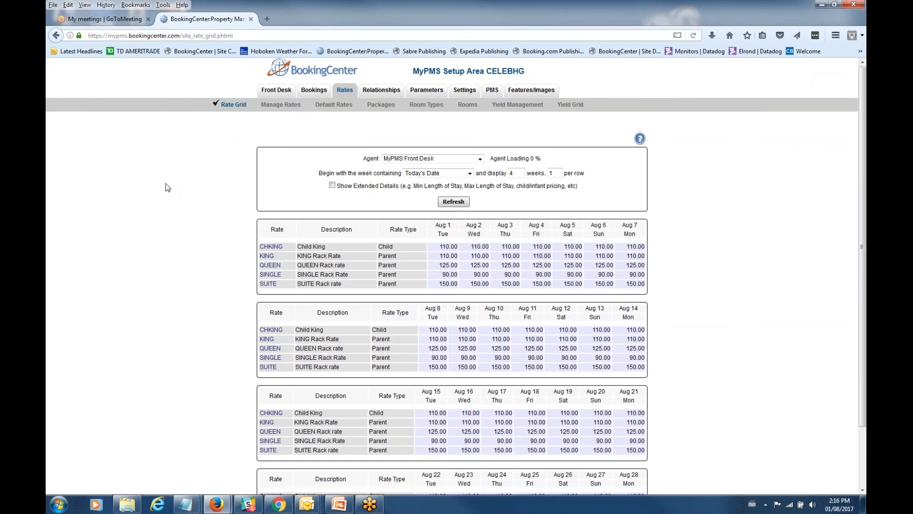
left_click(332, 186)
left_click(446, 160)
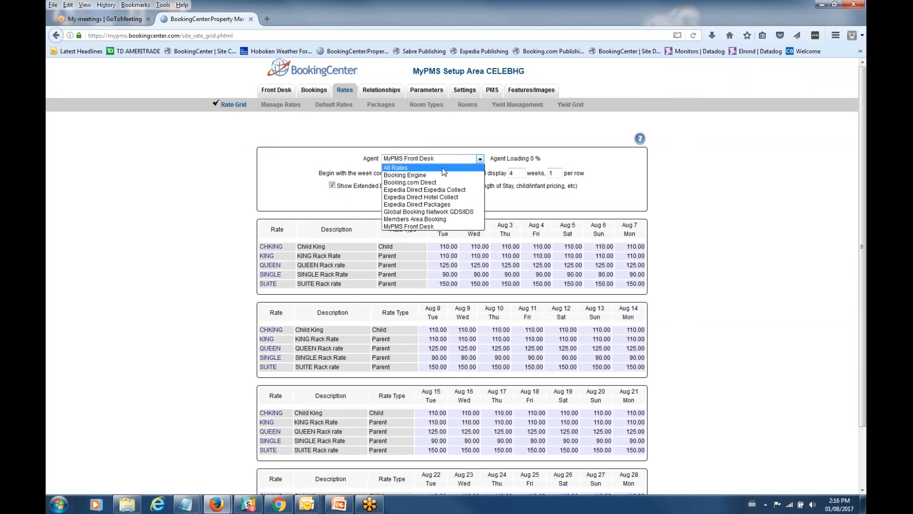
left_click(443, 171)
left_click(456, 201)
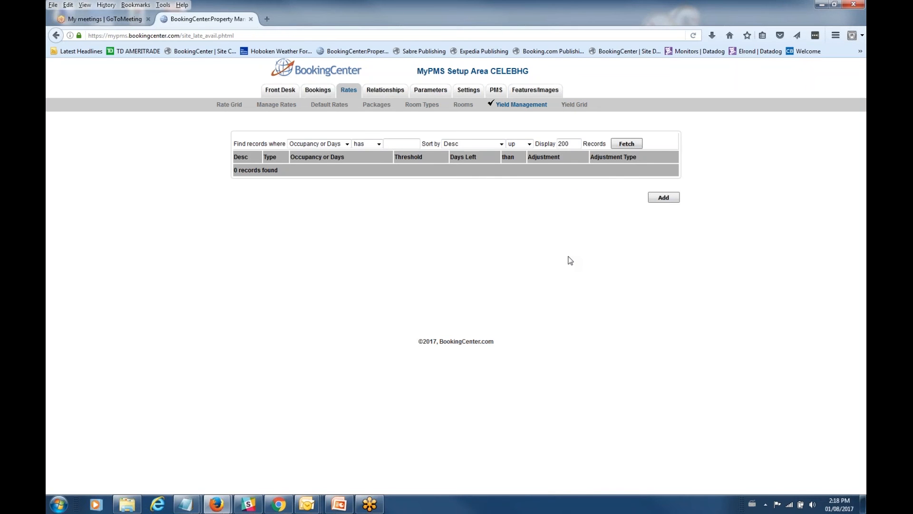
Start a new yield management rule of type Occupancy Only with occupancy set to Above
left_click(650, 201)
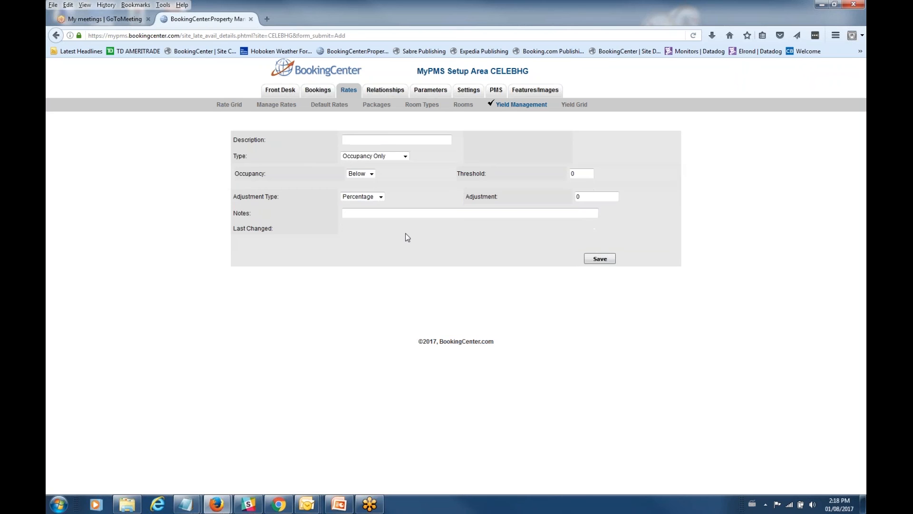
left_click(405, 157)
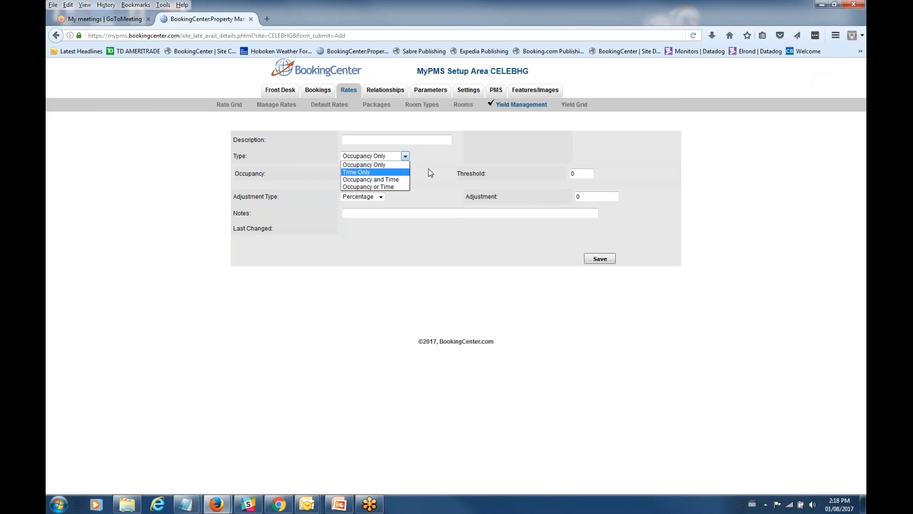
left_click(381, 165)
left_click(367, 174)
left_click(366, 190)
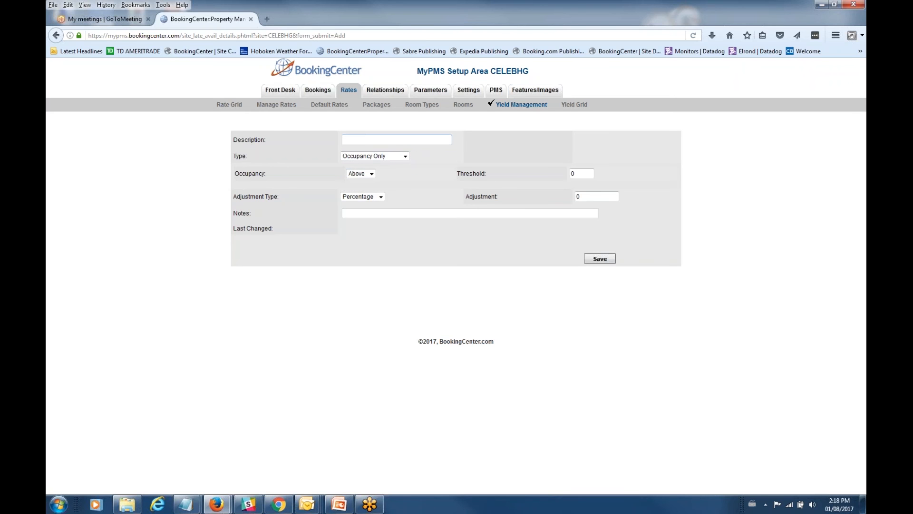
Describe the yield rule as "Occup Above 50" and set its occupancy threshold to 50
left_click(365, 138)
type("Occup Above 50")
key("Tab")
left_click_drag(585, 173, 553, 172)
type("50")
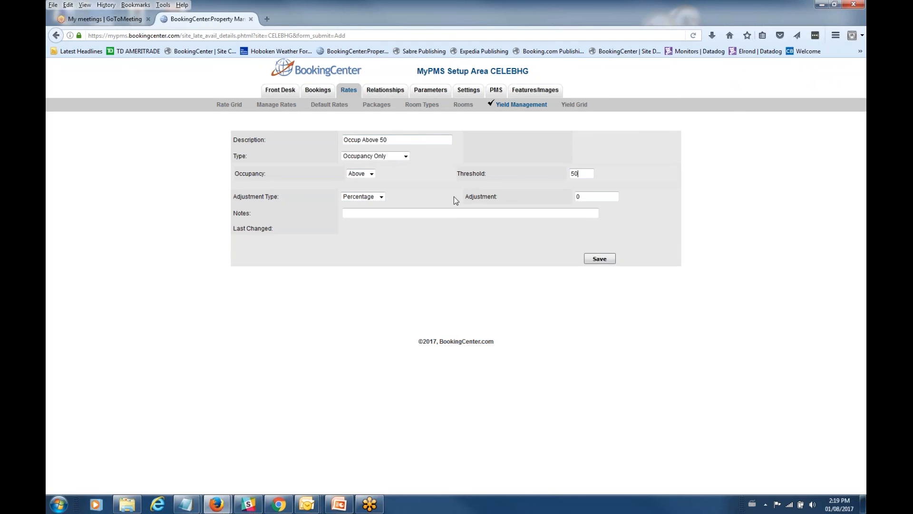
Set the rule's percentage adjustment to 15, save it, and return to the yield management list
left_click_drag(583, 196, 567, 192)
type("15")
left_click(606, 260)
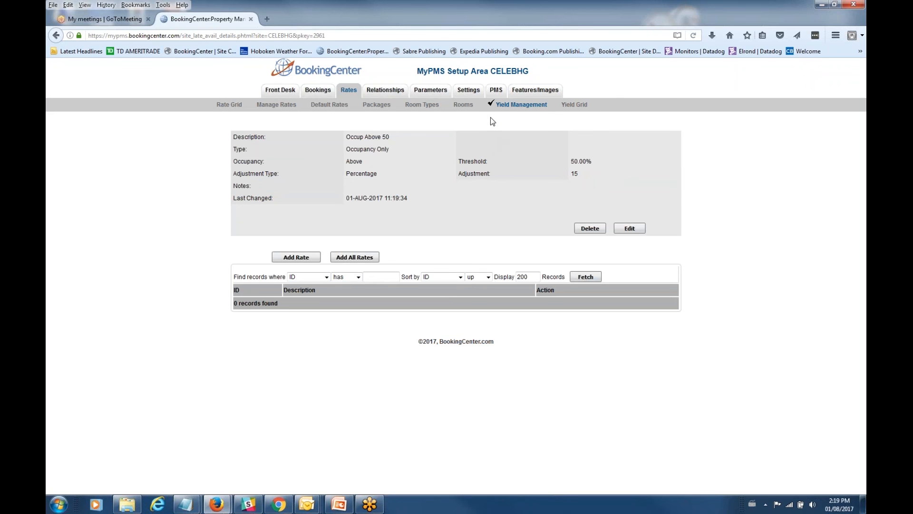
left_click(516, 105)
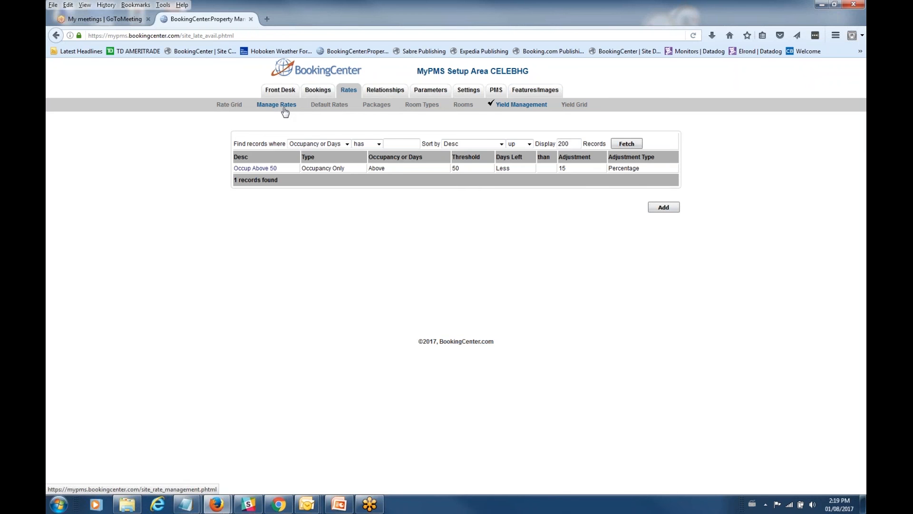
Check the standard rate grid, return to the yield management rules, and open the Yield Grid
left_click(228, 105)
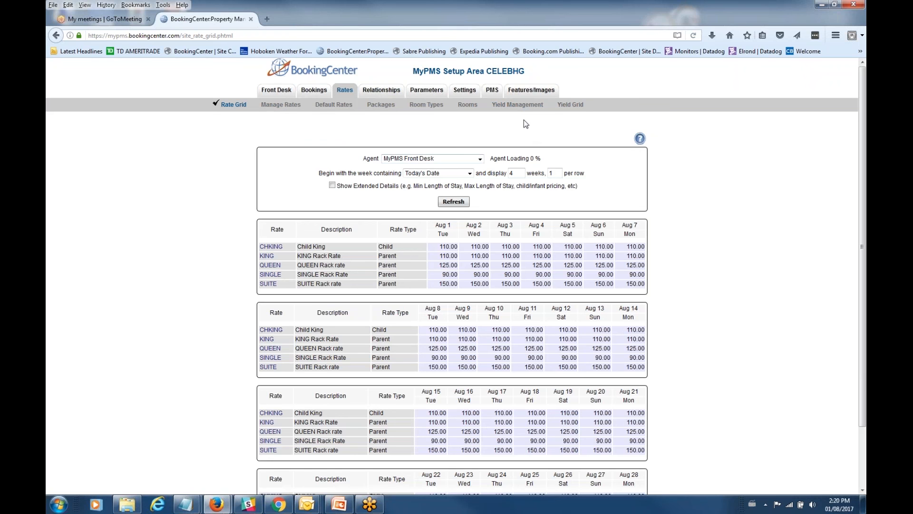
left_click(517, 106)
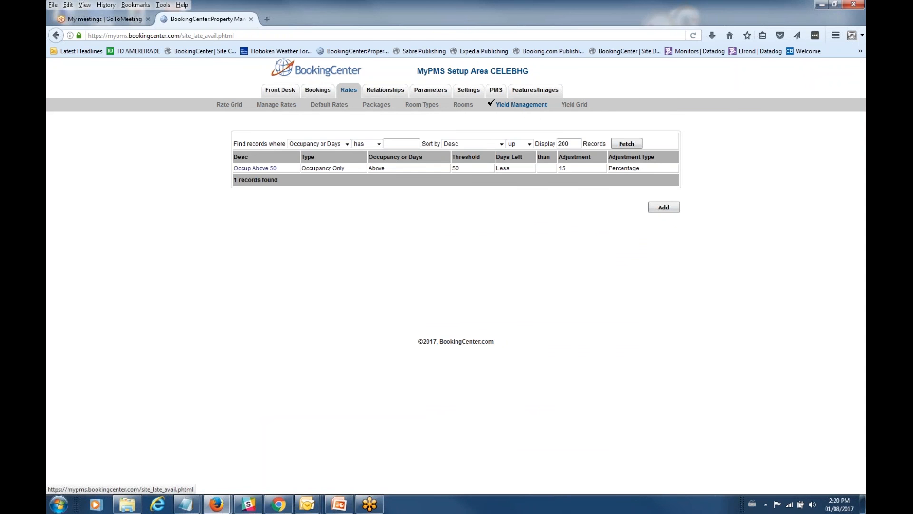
left_click(577, 106)
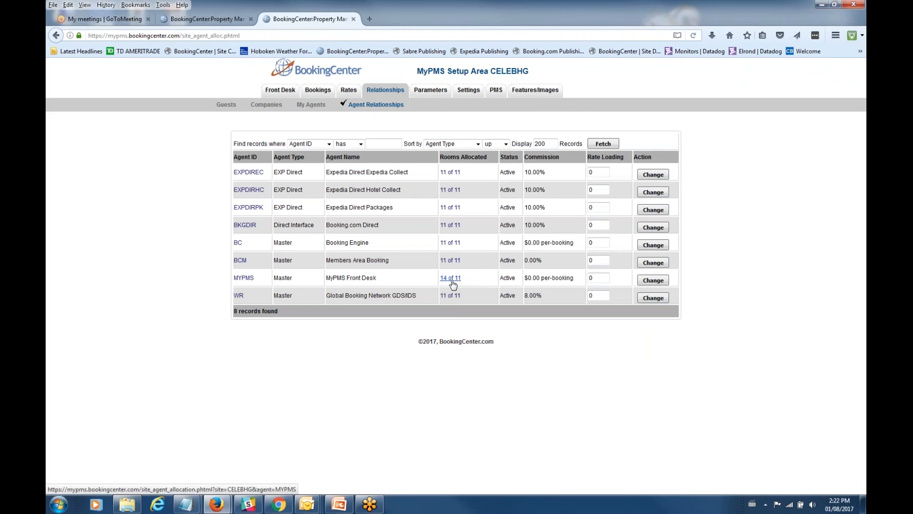
Review the MyPMS Front Desk agent's room and rate allocations and return to the yield management list
left_click(450, 277)
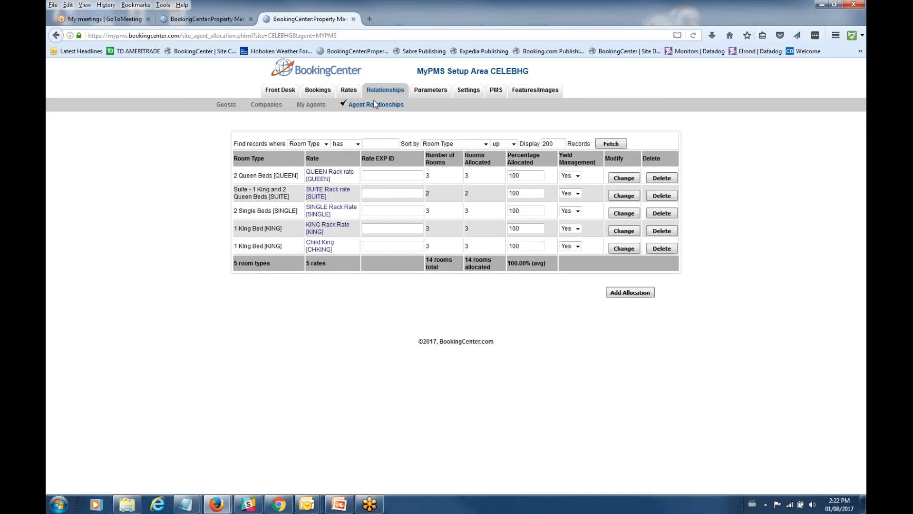
left_click(221, 18)
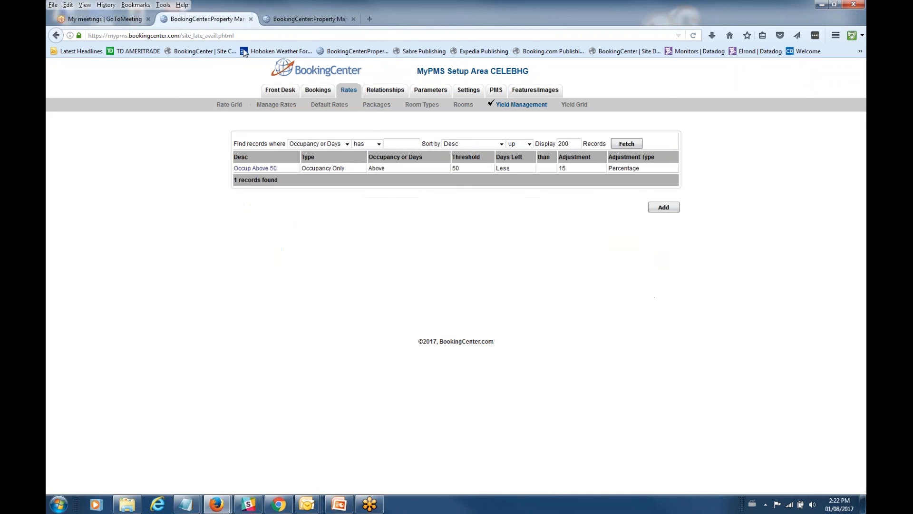
Display the Yield Grid for the MyPMS Front Desk agent
left_click(574, 105)
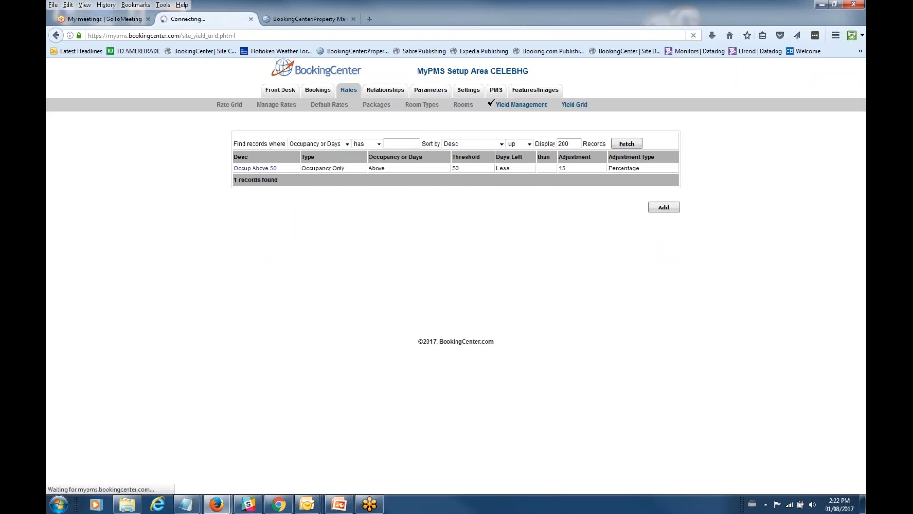
left_click(410, 147)
left_click(375, 207)
left_click(554, 183)
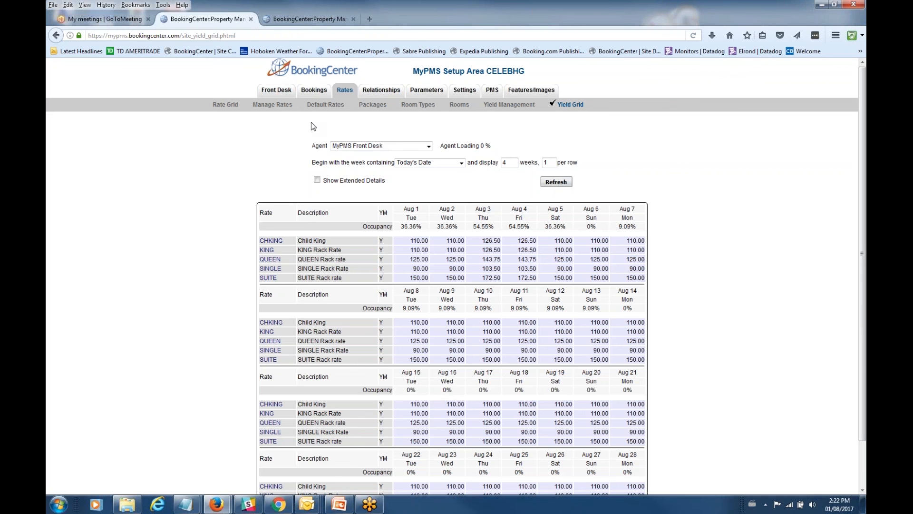
Open a blank child rate form from the default rates and review the adjustment types, keeping Percent
left_click(332, 106)
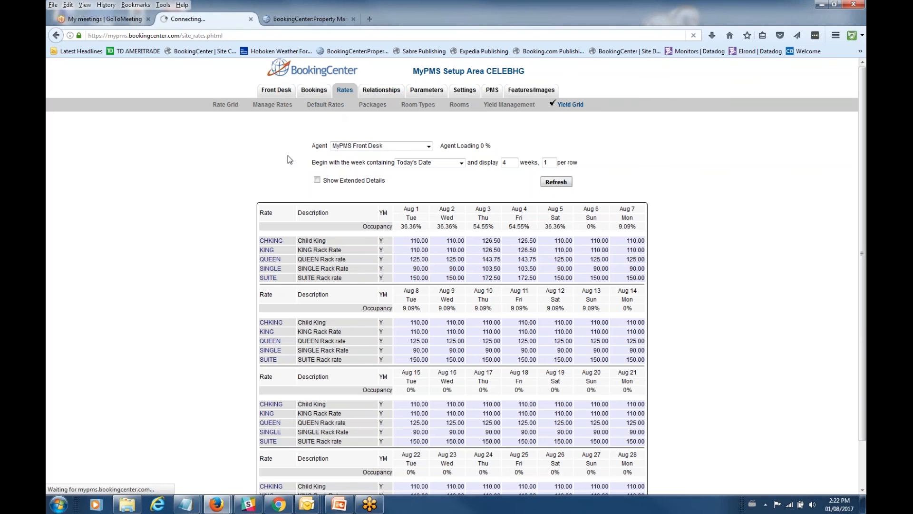
left_click(659, 257)
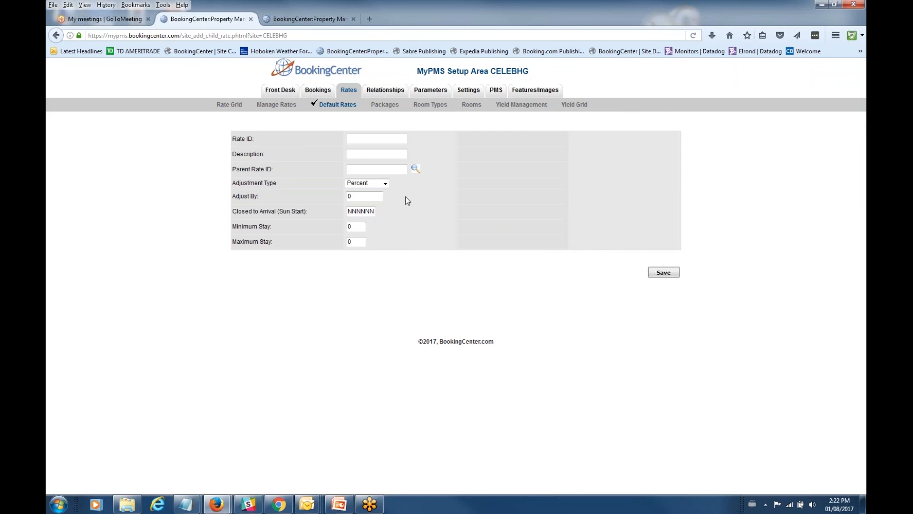
left_click(378, 185)
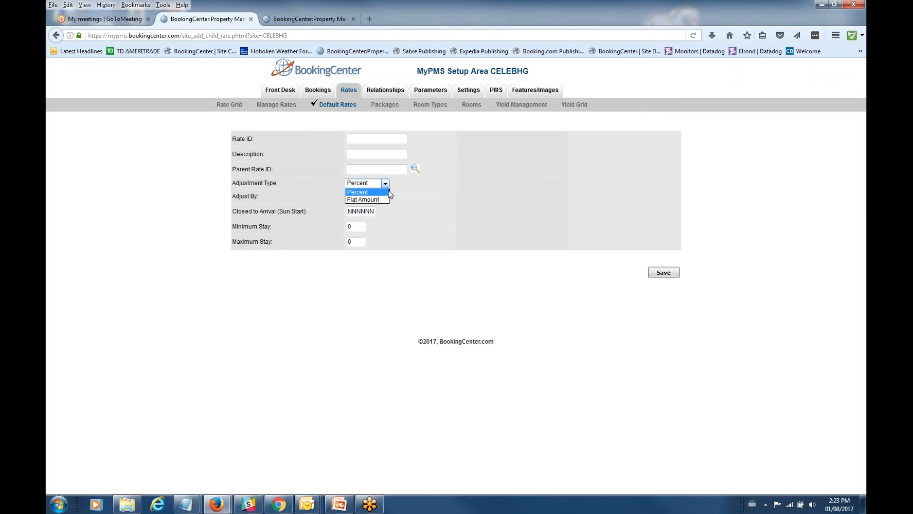
left_click(389, 192)
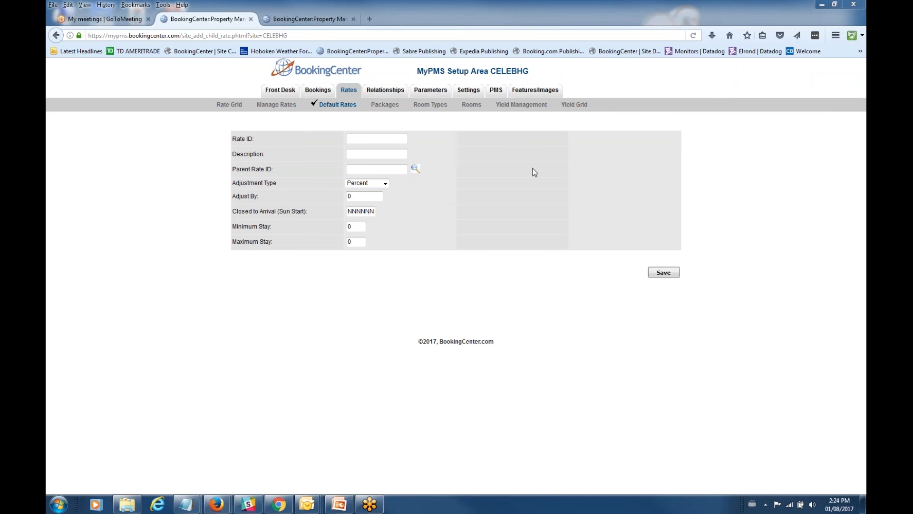
Display the rate grid with extended details and examine the Closed values of the CHKING and KING rates
left_click(231, 106)
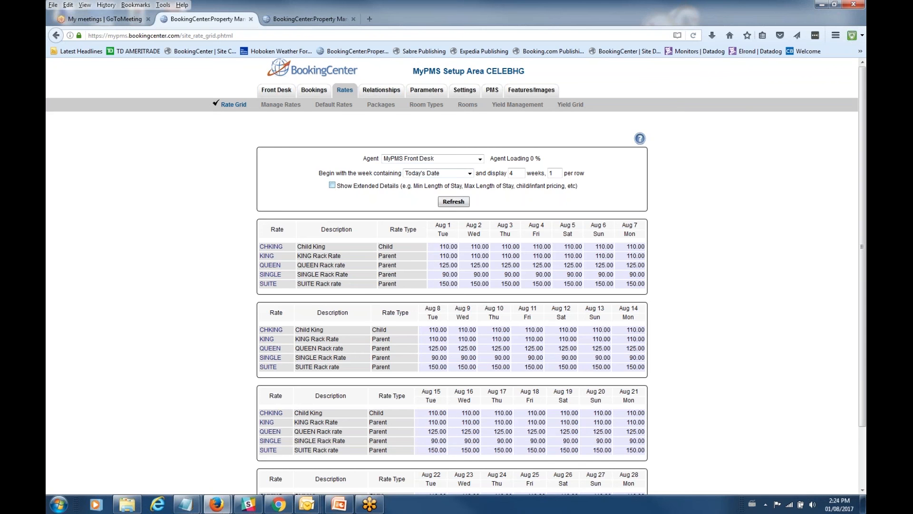
left_click(332, 185)
left_click(452, 201)
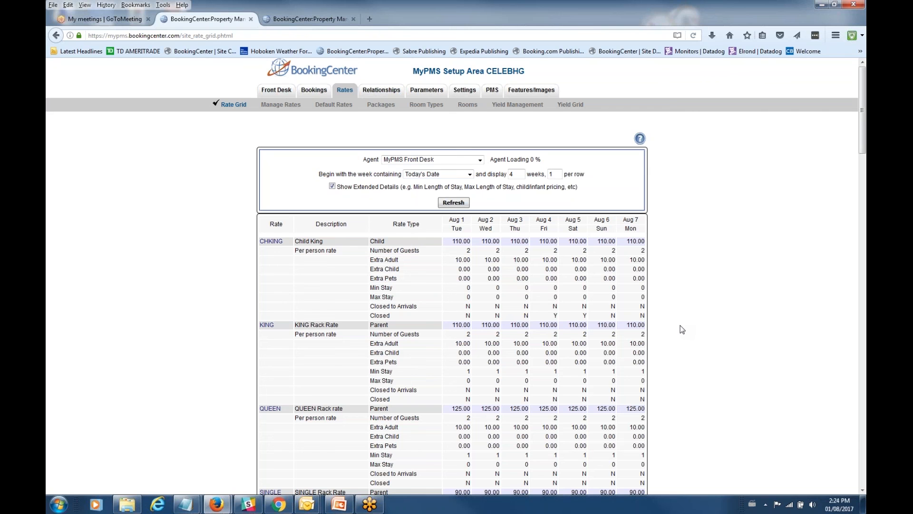
left_click_drag(371, 398, 401, 403)
scroll(665, 374, "down", 3)
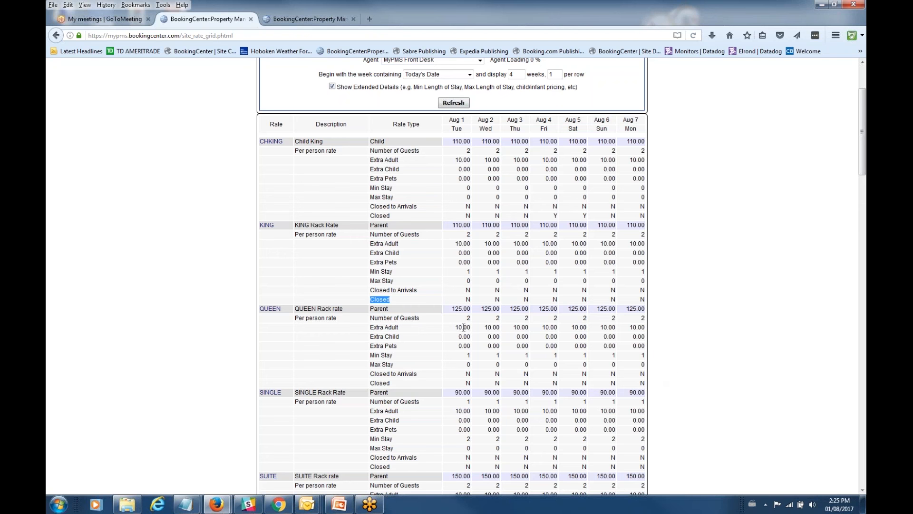
double_click(555, 215)
scroll(620, 177, "up", 4)
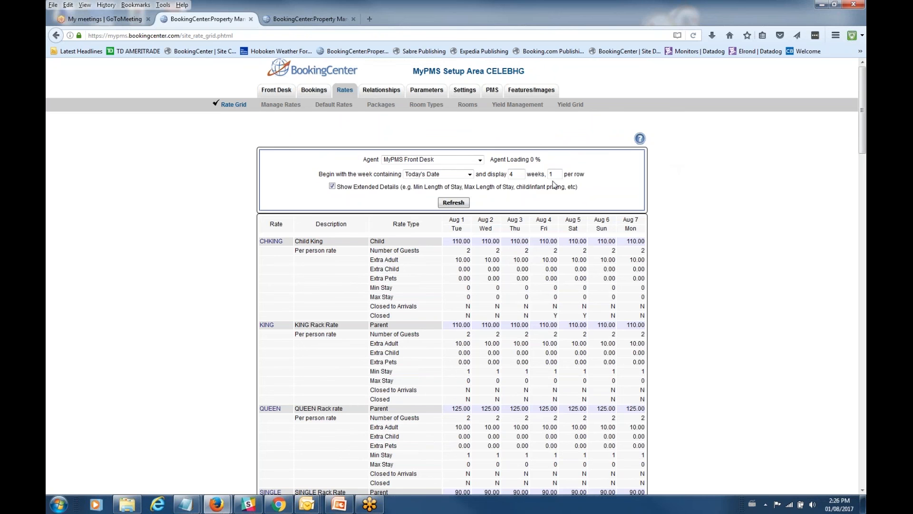
Display the rate grid for the Booking.com Direct agent with extended details
left_click(476, 160)
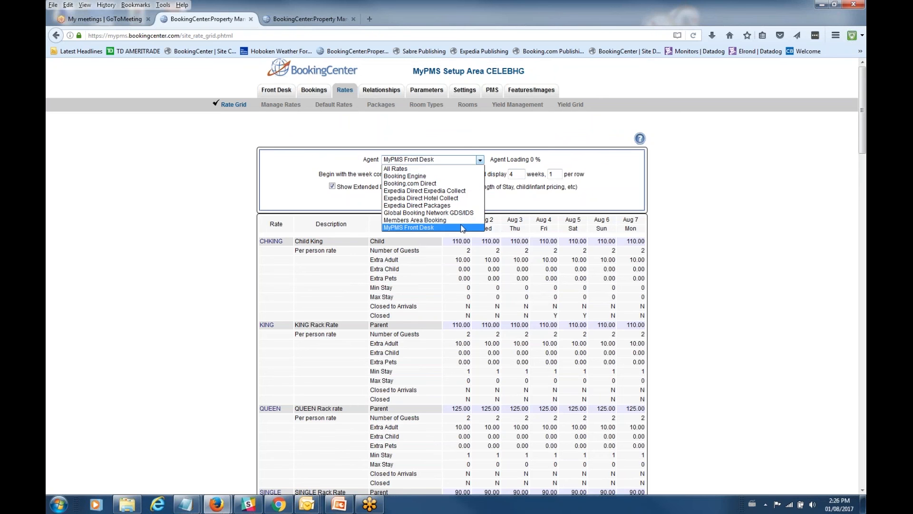
left_click(463, 183)
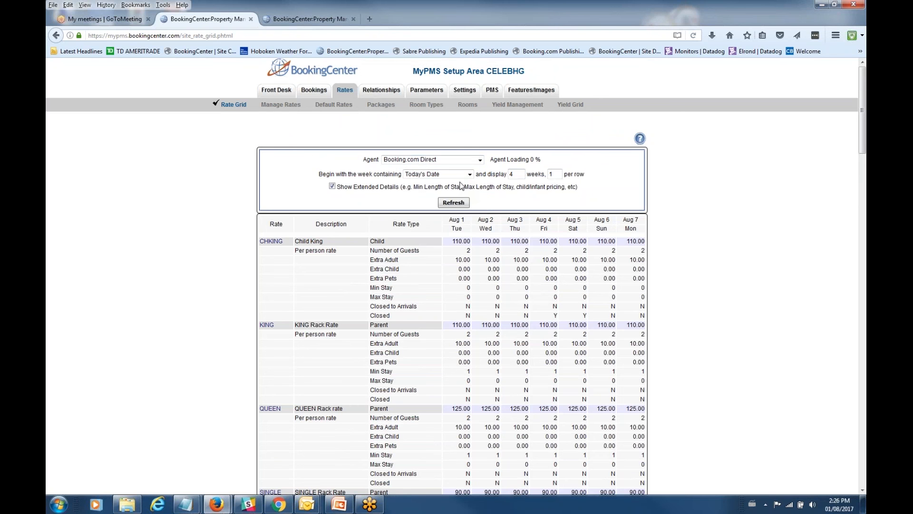
left_click(464, 162)
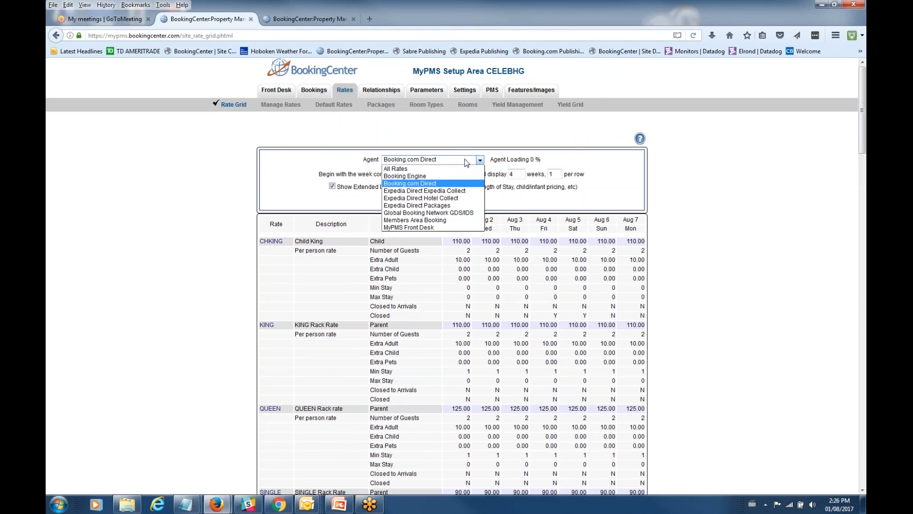
left_click(461, 186)
left_click(455, 204)
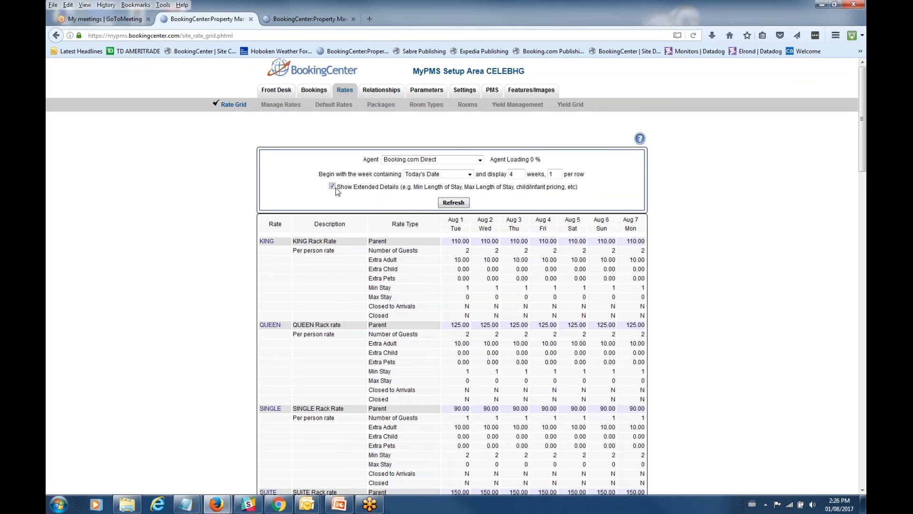
Hide the extended details in the Booking.com Direct rate grid
left_click(447, 205)
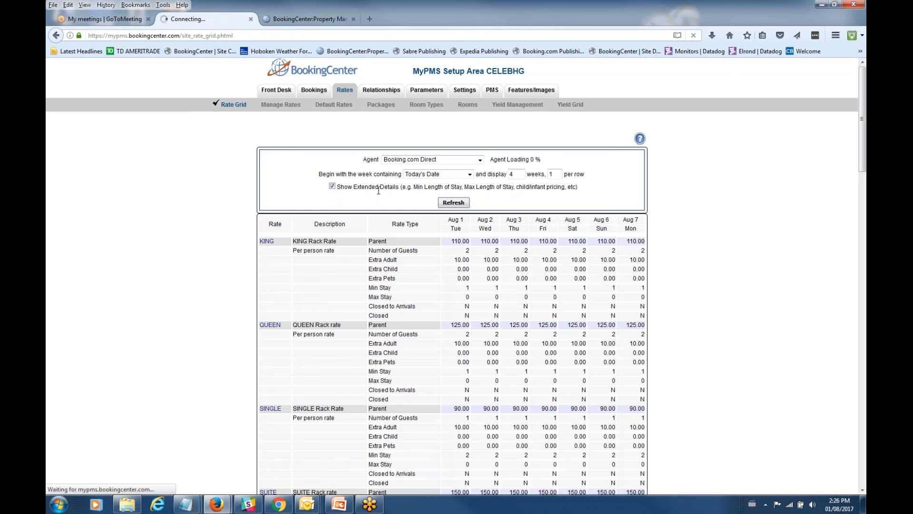
left_click(332, 186)
left_click(452, 203)
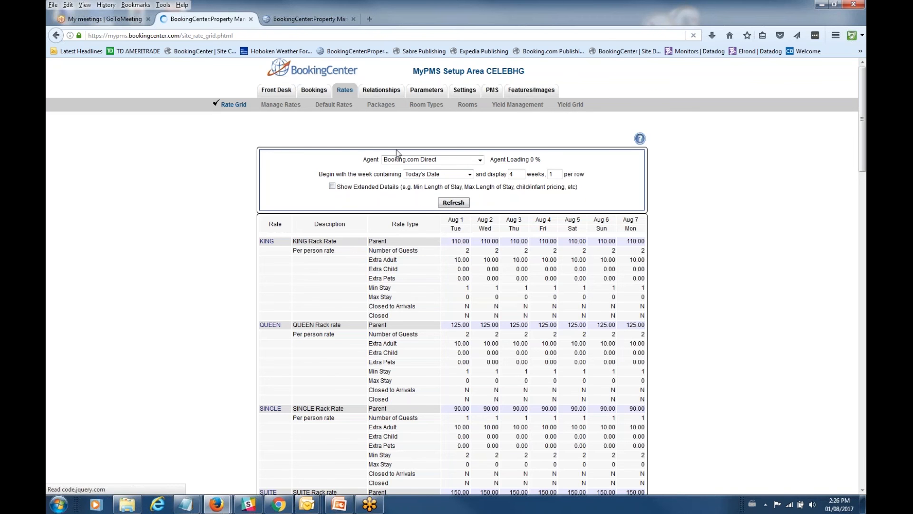
Review the agents and their allocated rooms in the Agent Relationships list, and return to the rate grid
left_click(435, 159)
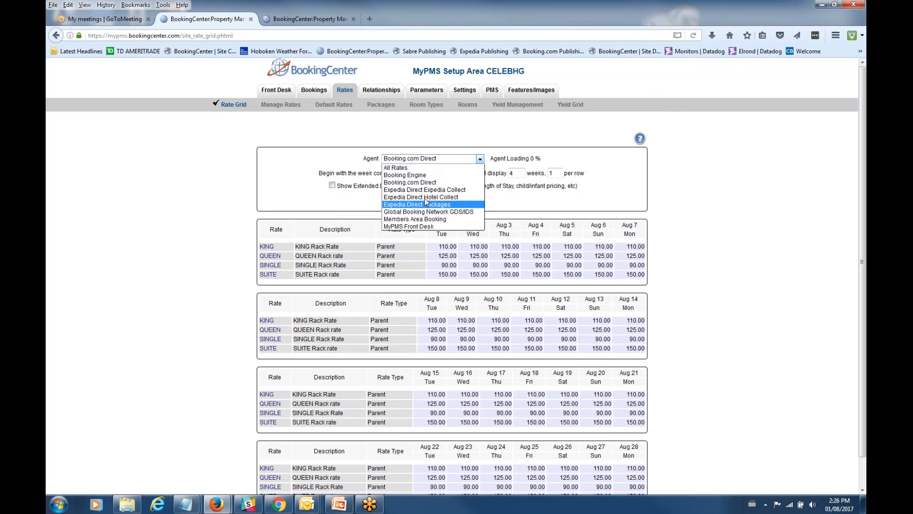
left_click(305, 19)
left_click(381, 108)
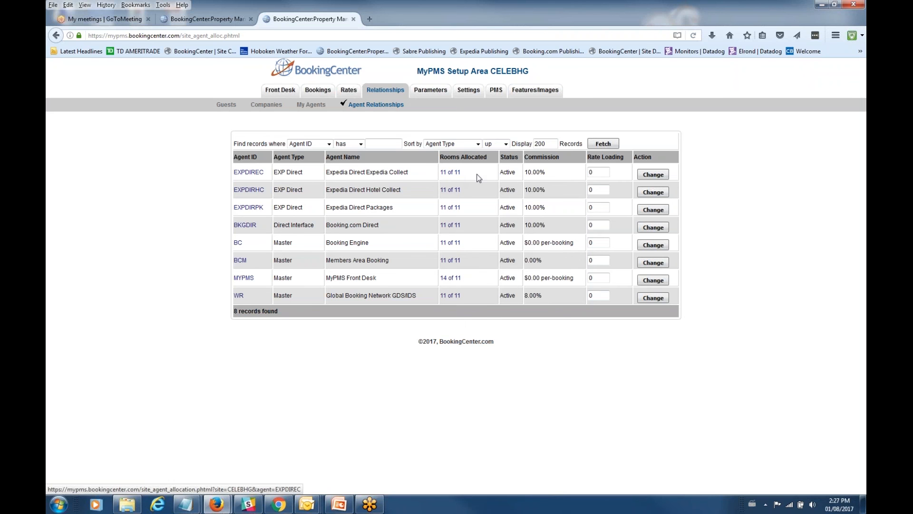
left_click(227, 22)
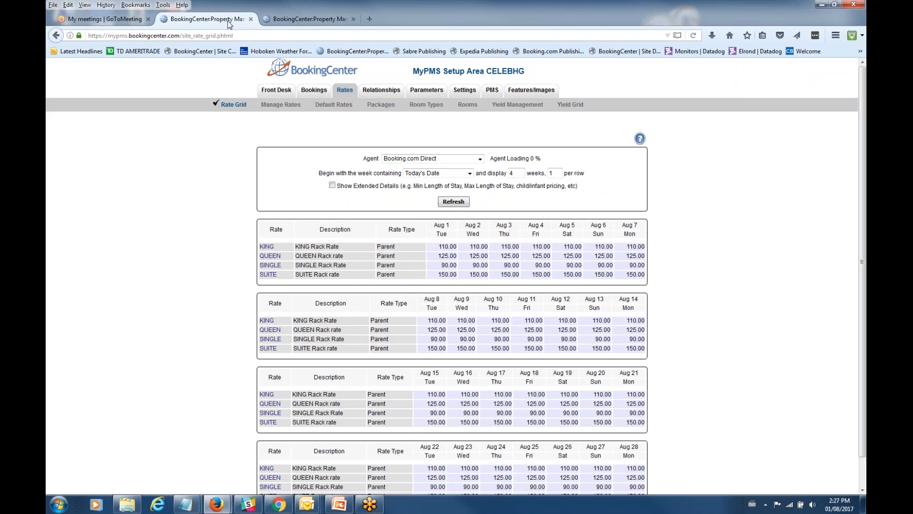
Display the rate grid for All Rates without extended details
left_click(435, 161)
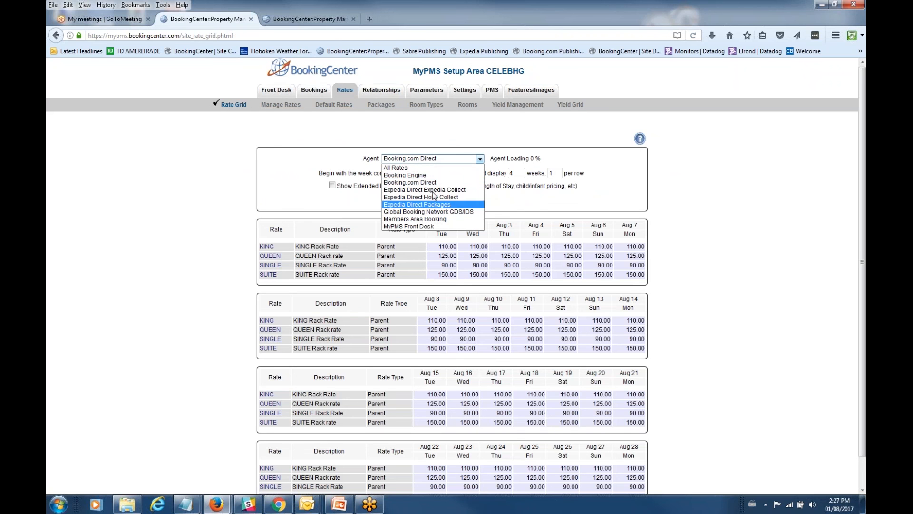
left_click(433, 169)
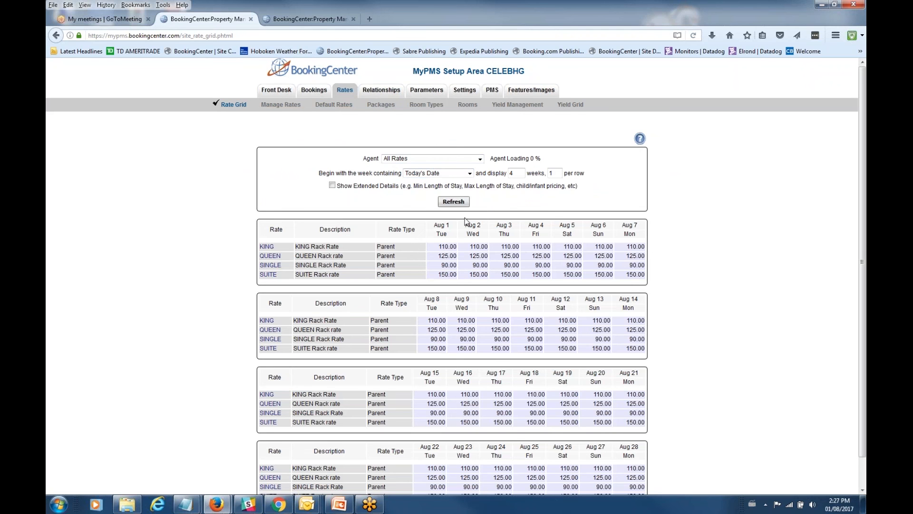
left_click(453, 202)
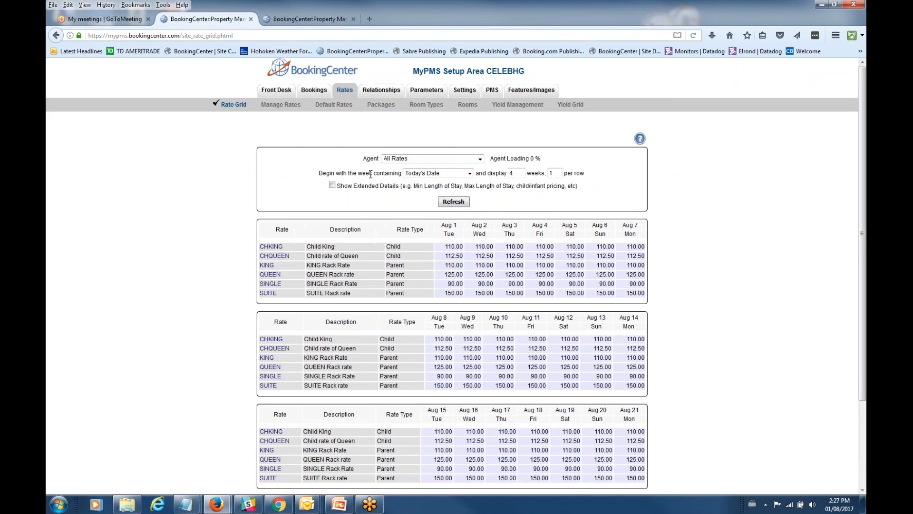
Switch the rate grid back to Booking.com Direct with extended details and examine the restrictions of each rack rate
left_click(452, 161)
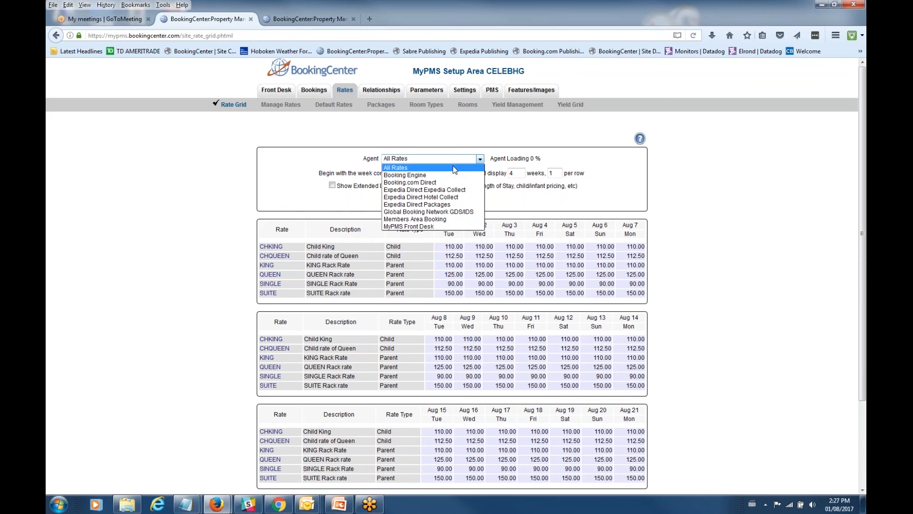
left_click(433, 182)
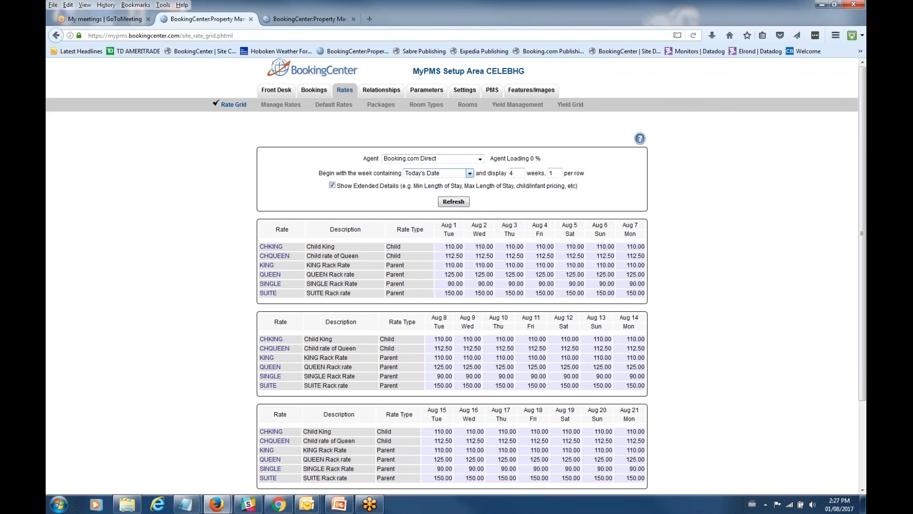
left_click(452, 201)
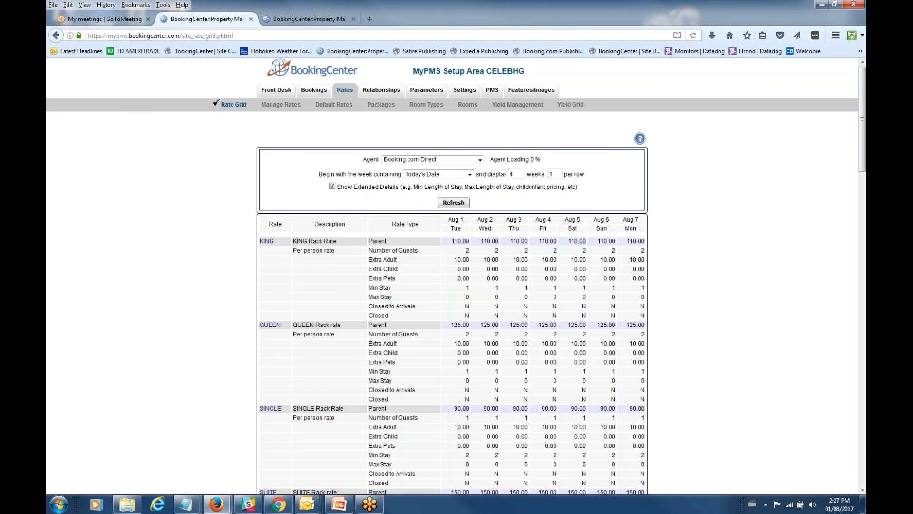
scroll(359, 203, "down", 3)
scroll(358, 203, "down", 2)
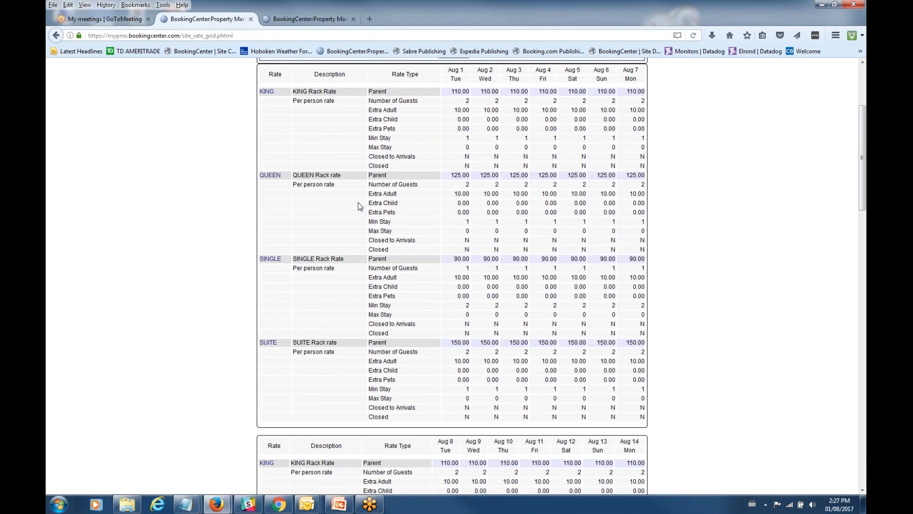
scroll(358, 202, "up", 5)
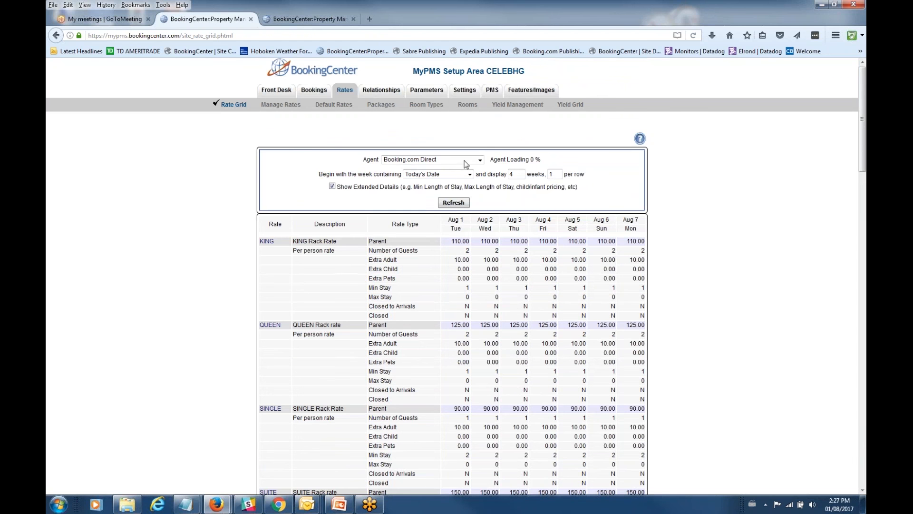